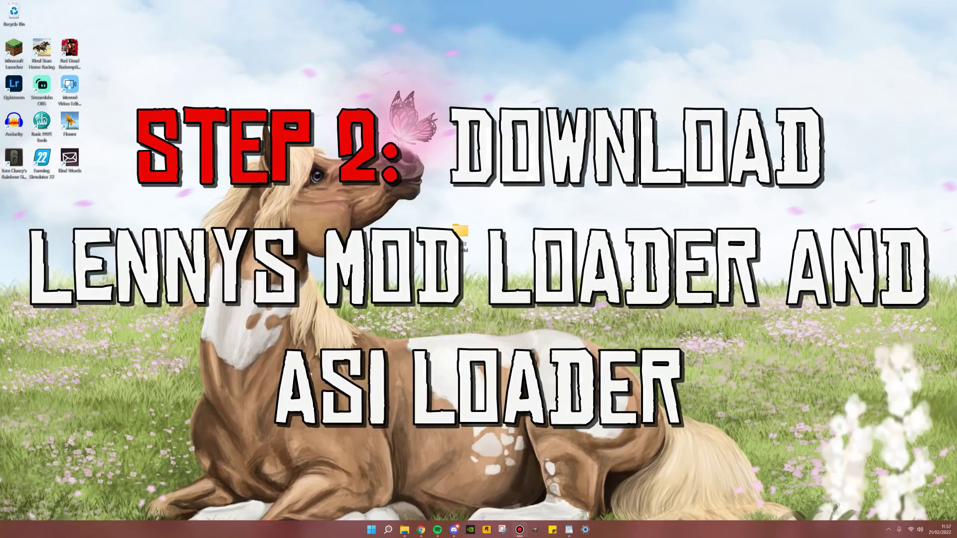
Look inside the RDR 2 Tutorial folder on the desktop, then close it.
{"action": "left_click_drag", "start_coordinate": [368, 151], "coordinate": [542, 321]}
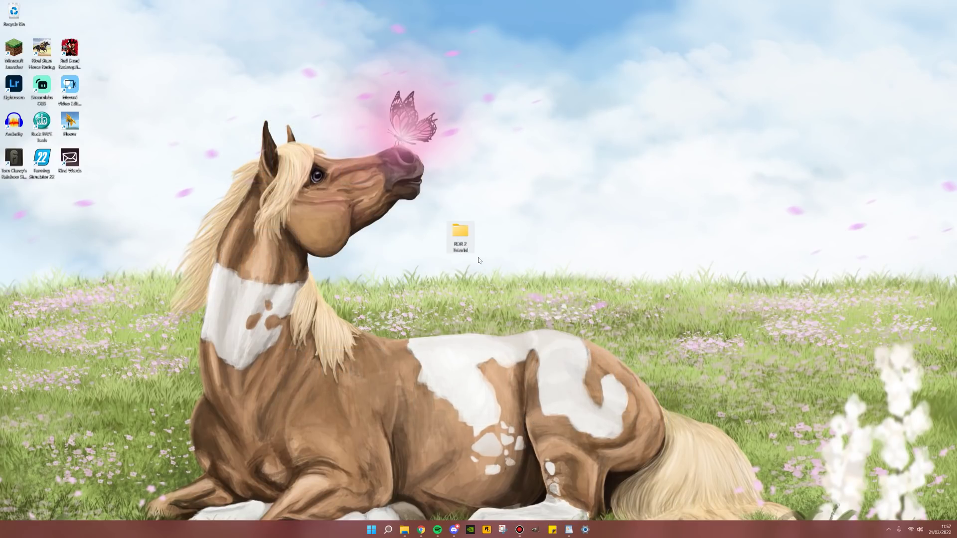
{"action": "double_click", "coordinate": [461, 234]}
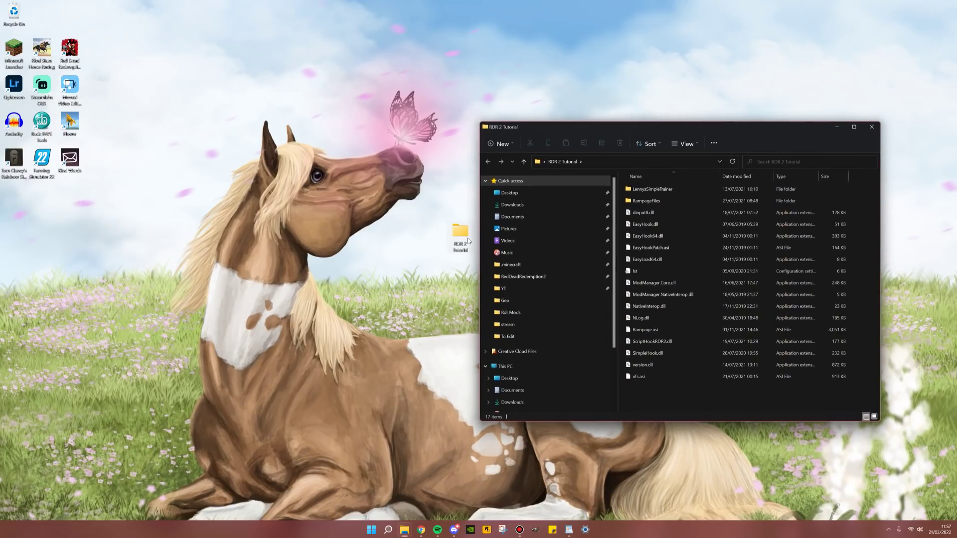
{"action": "left_click", "coordinate": [871, 127]}
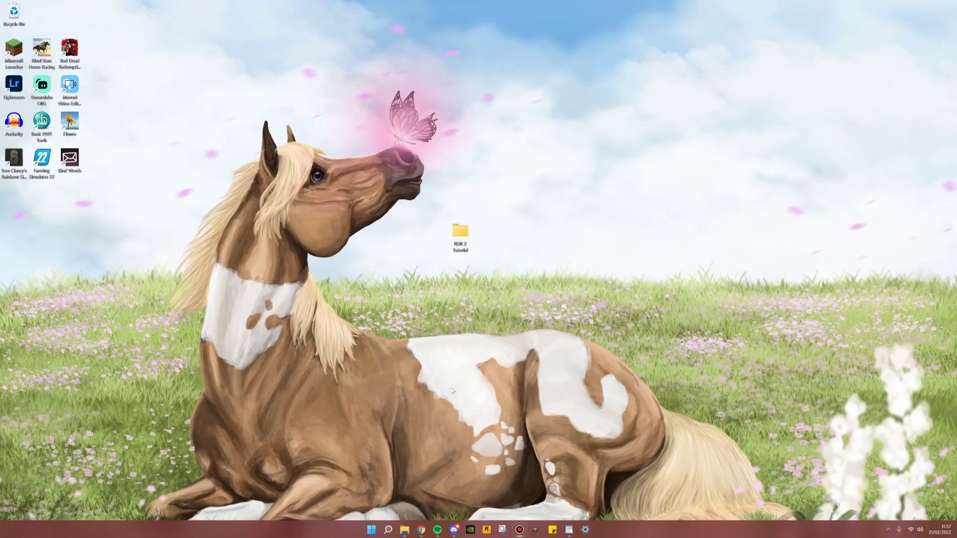
Download lml_rdr_beta_9.zip from the Lenny's Mod Loader page.
{"action": "left_click", "coordinate": [421, 530]}
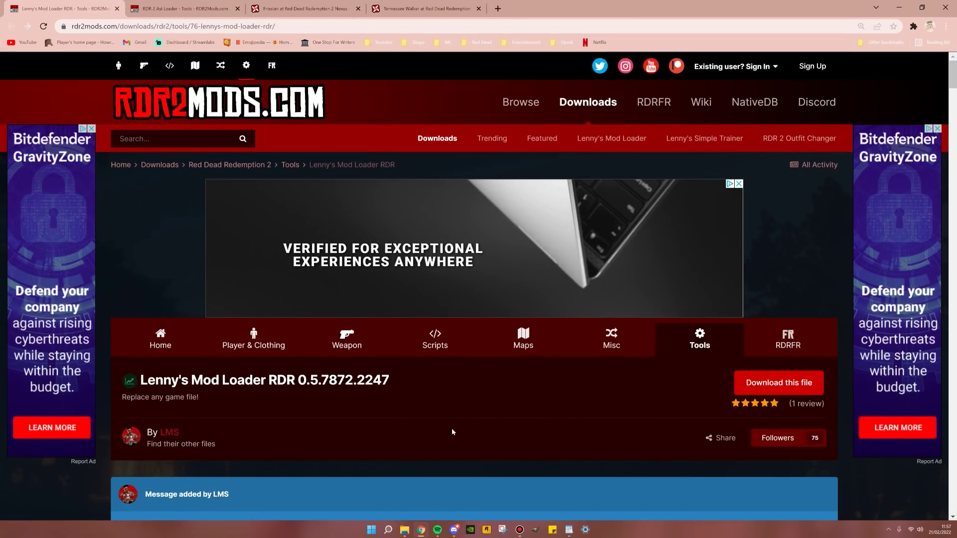
{"action": "left_click", "coordinate": [767, 388]}
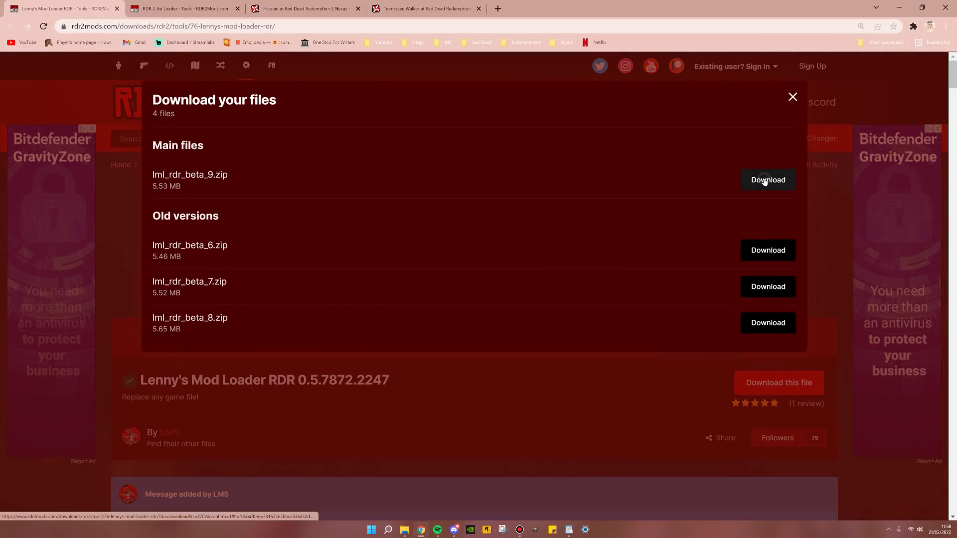
{"action": "left_click", "coordinate": [747, 180]}
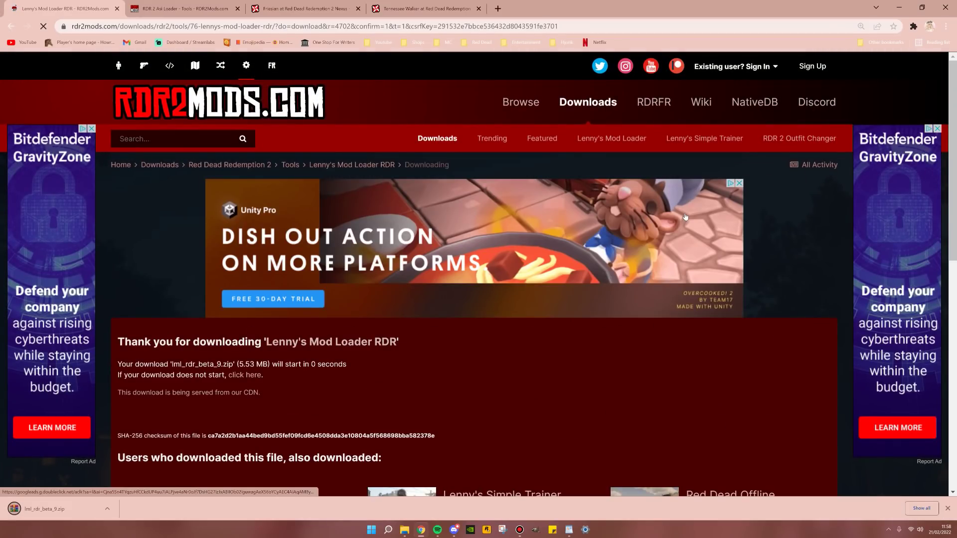
Download rdr2_asi_loader_02_1.zip from the RDR 2 Asi Loader page.
{"action": "key", "text": "ctrl+Tab"}
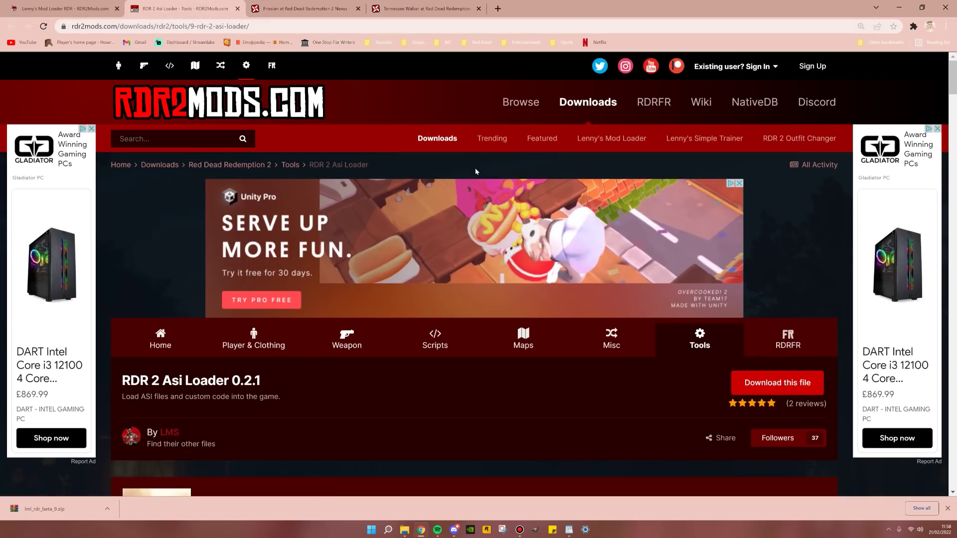
{"action": "scroll", "coordinate": [499, 212], "scroll_direction": "down", "scroll_amount": 1}
{"action": "left_click", "coordinate": [784, 331]}
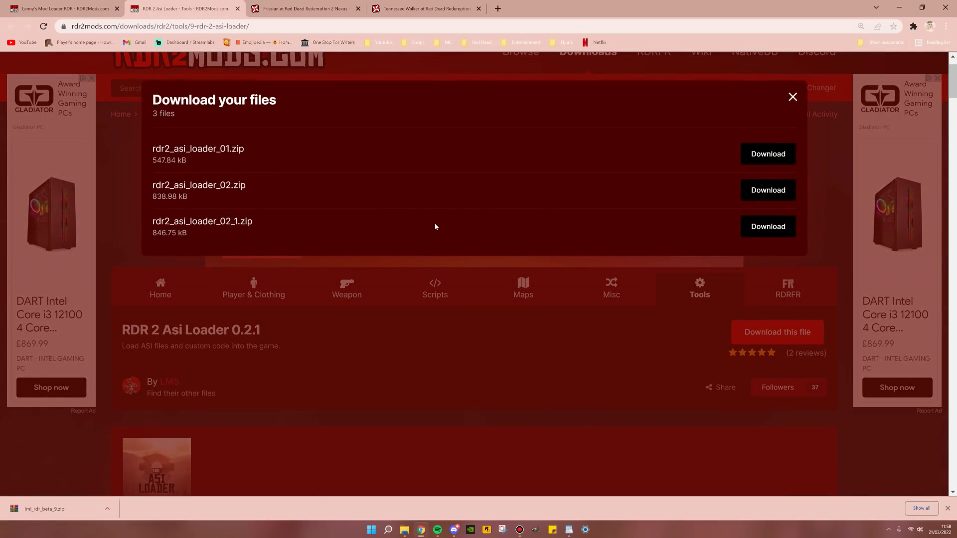
{"action": "left_click", "coordinate": [758, 225]}
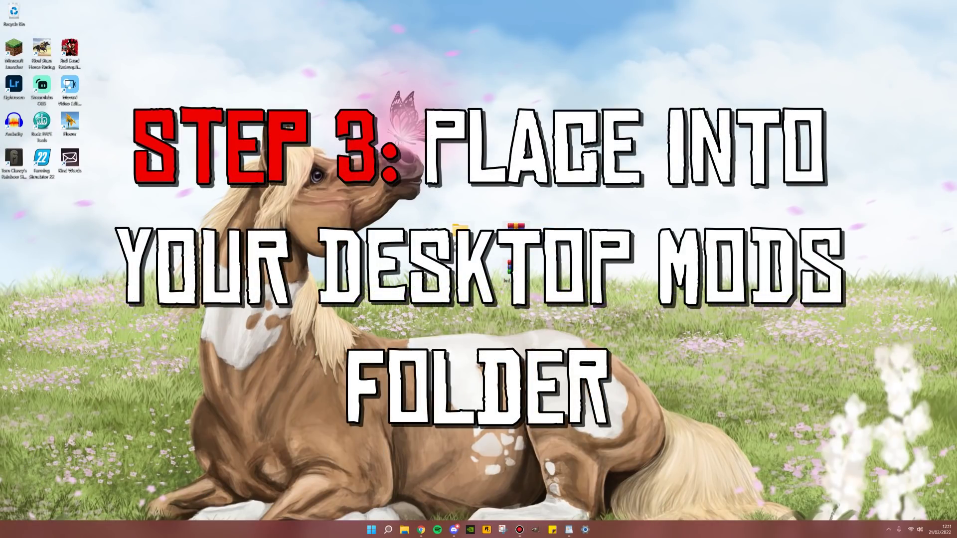
Drag version.dll out of rdr2_asi_loader_02_1.zip into the RDR 2 Tutorial folder.
{"action": "double_click", "coordinate": [458, 241]}
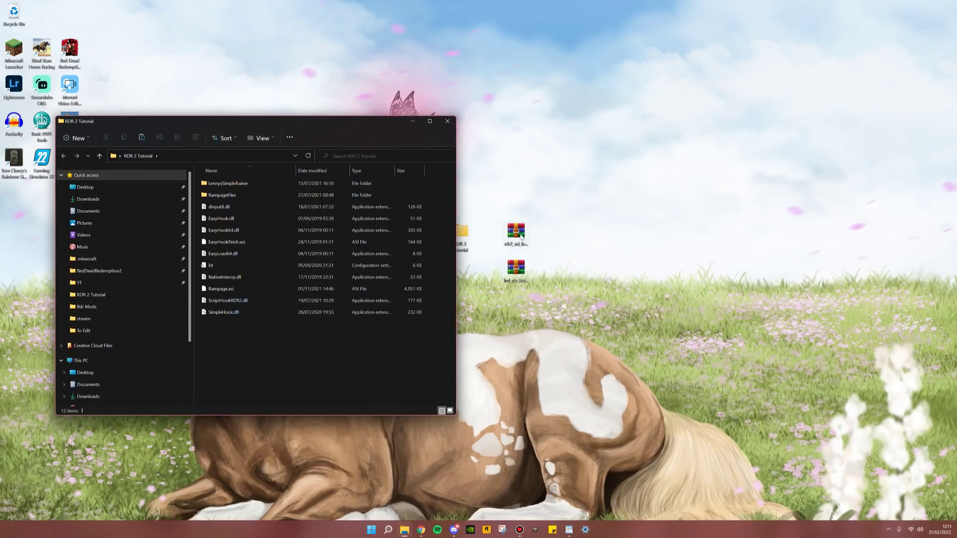
{"action": "double_click", "coordinate": [517, 234]}
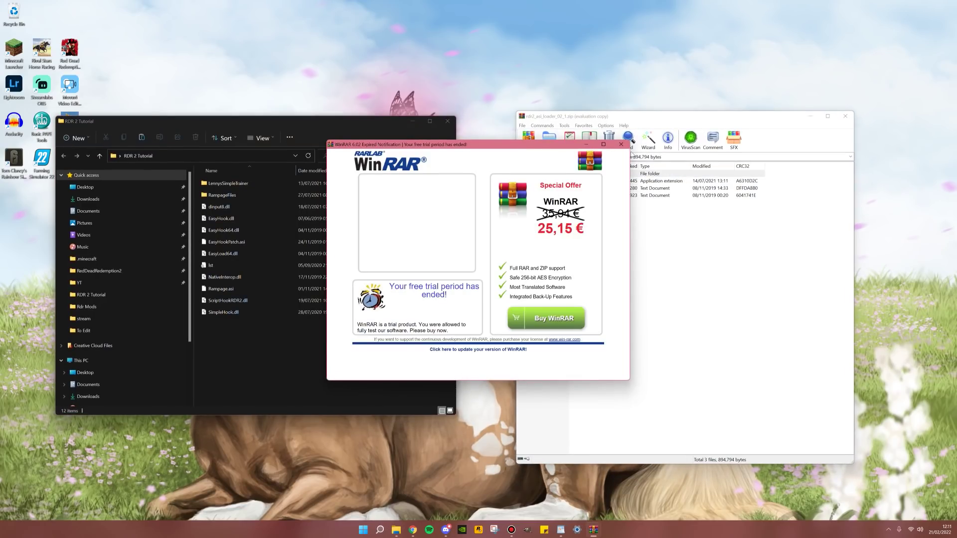
{"action": "left_click", "coordinate": [623, 149]}
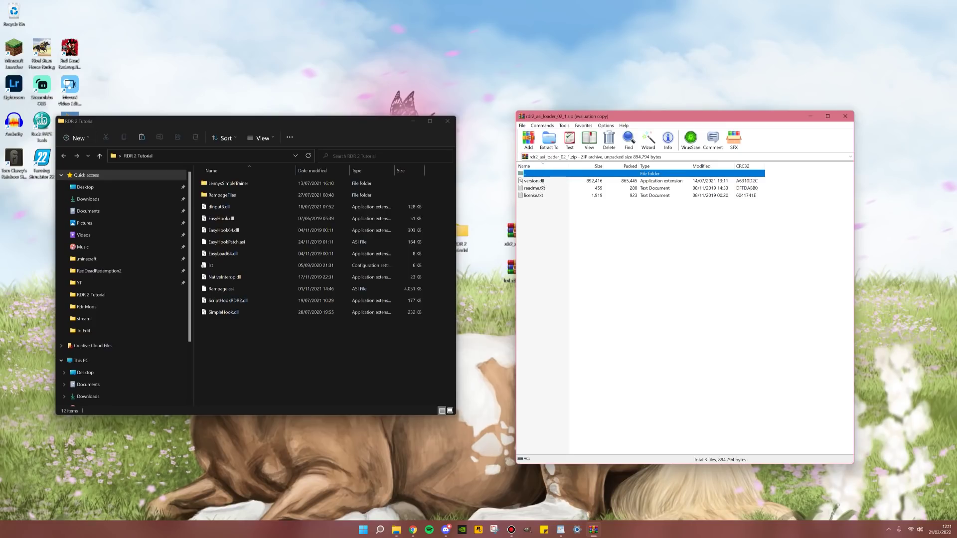
{"action": "left_click", "coordinate": [541, 181]}
{"action": "left_click_drag", "start_coordinate": [560, 181], "coordinate": [350, 223]}
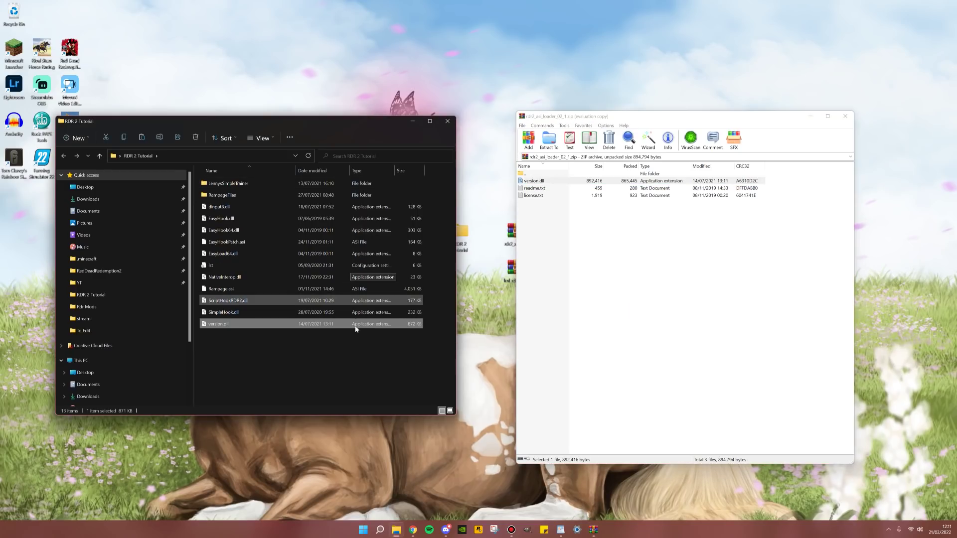
{"action": "left_click", "coordinate": [845, 116]}
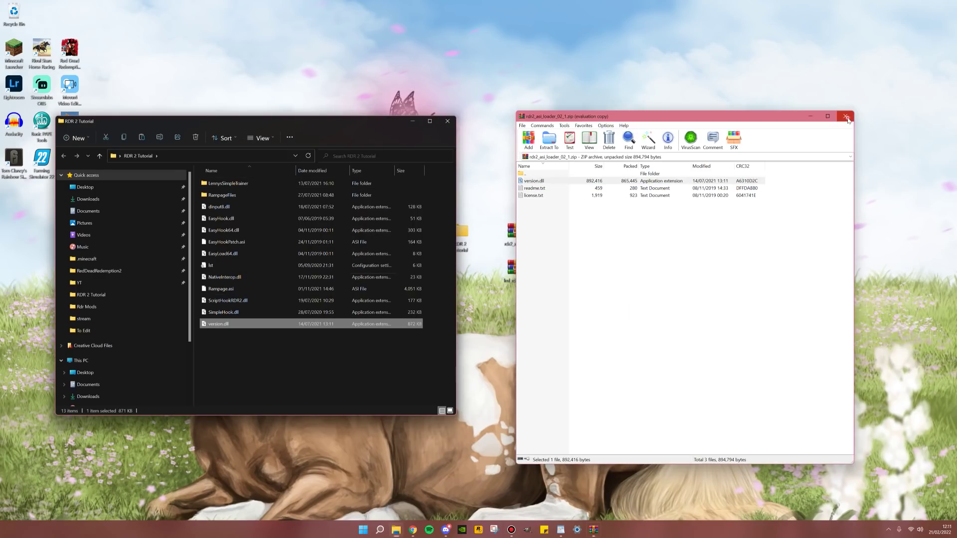
Copy lml, vfs.asi, NLog.dll, lml.ini and both ModManager DLLs from lml_rdr_beta_9.zip's ModLoader into RDR 2 Tutorial.
{"action": "double_click", "coordinate": [523, 273]}
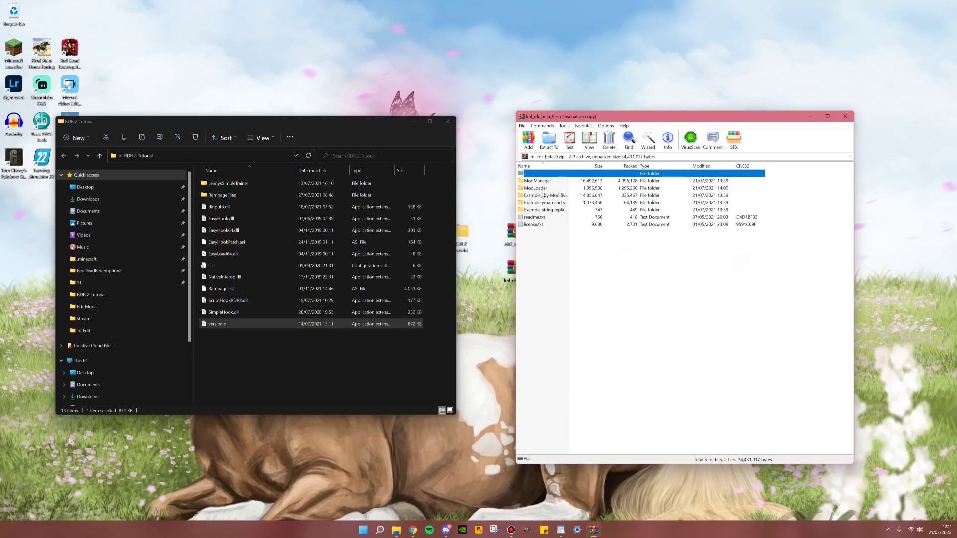
{"action": "double_click", "coordinate": [543, 190]}
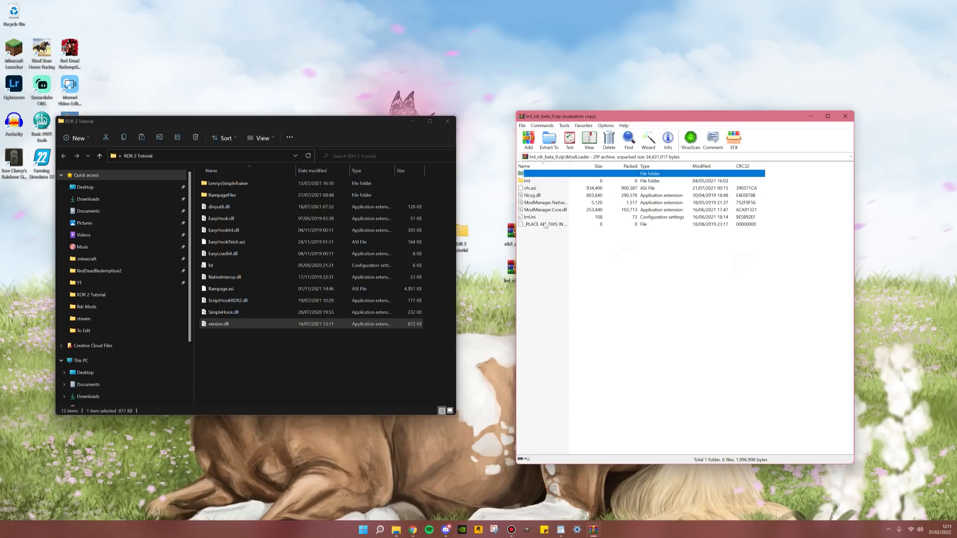
{"action": "left_click_drag", "start_coordinate": [553, 255], "coordinate": [549, 185]}
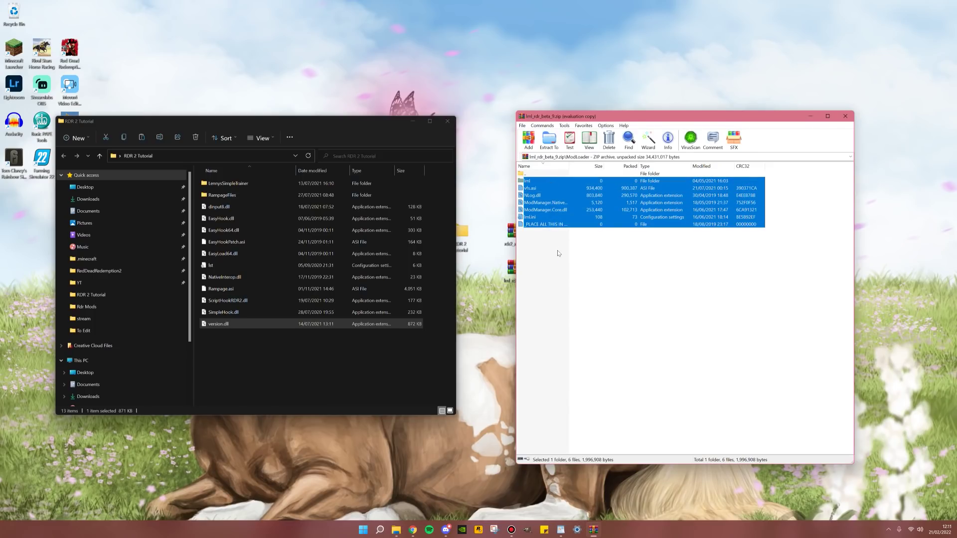
{"action": "left_click", "coordinate": [573, 224], "text": "ctrl"}
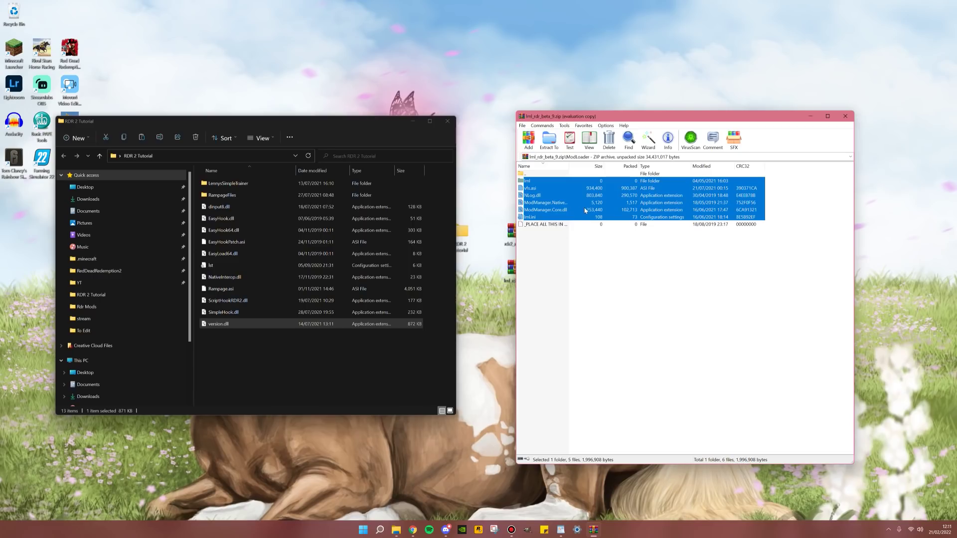
{"action": "left_click_drag", "start_coordinate": [554, 206], "coordinate": [377, 234]}
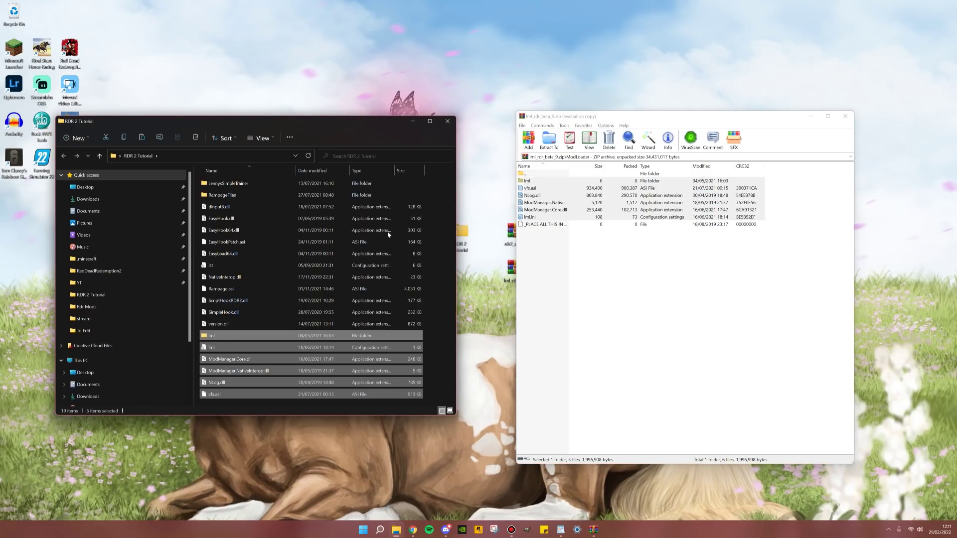
{"action": "left_click", "coordinate": [435, 252]}
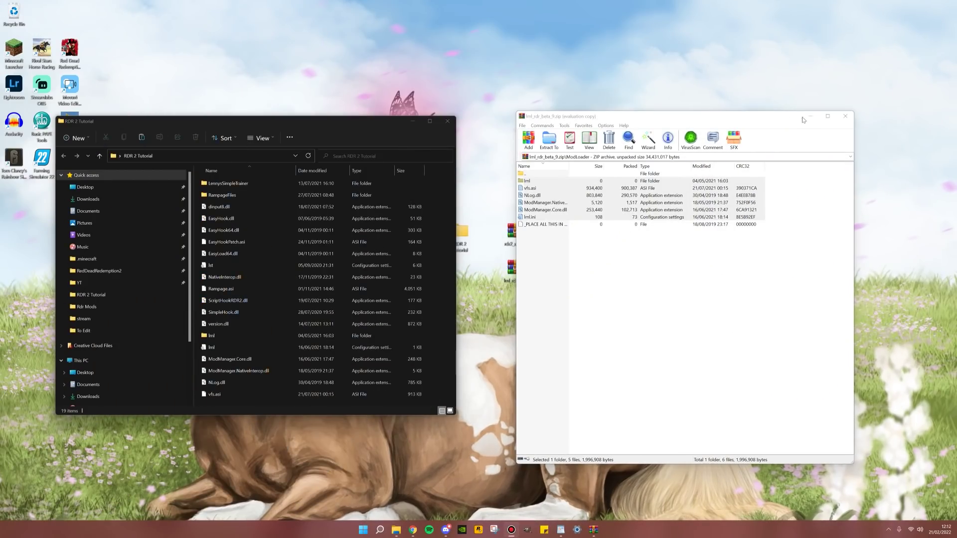
Delete the two downloaded zip archives from the desktop.
{"action": "left_click", "coordinate": [845, 116]}
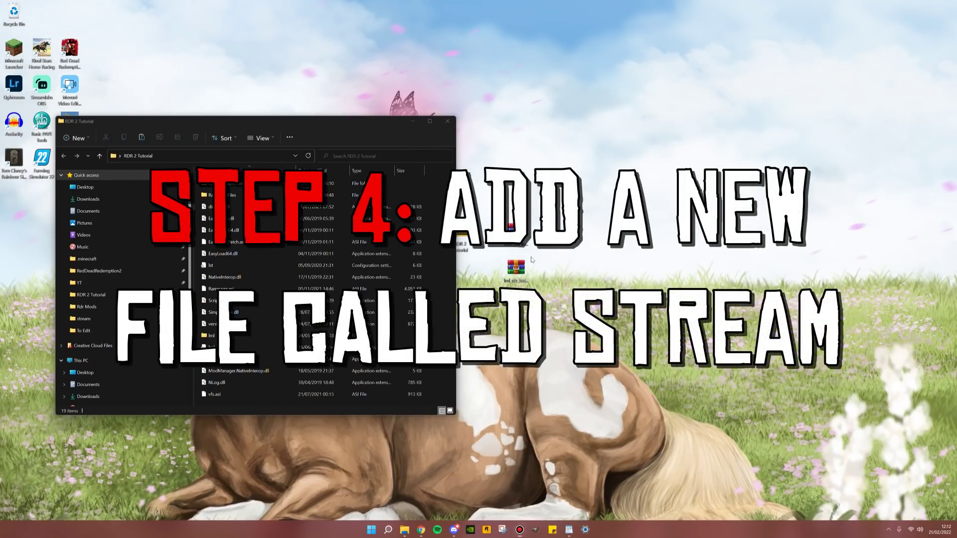
{"action": "right_click", "coordinate": [518, 233]}
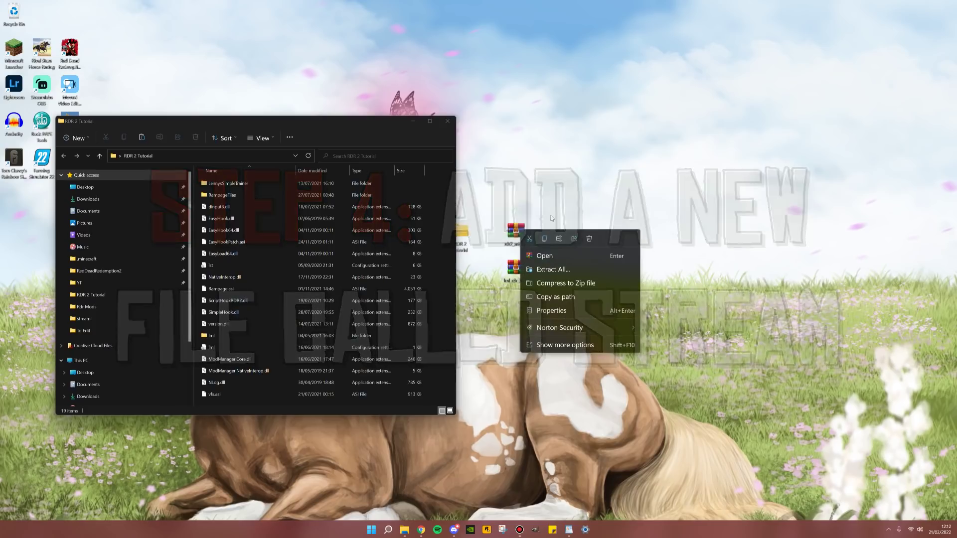
{"action": "left_click", "coordinate": [591, 241]}
Create a new folder named 'stream' inside the lml folder.
{"action": "left_click_drag", "start_coordinate": [328, 123], "coordinate": [556, 121]}
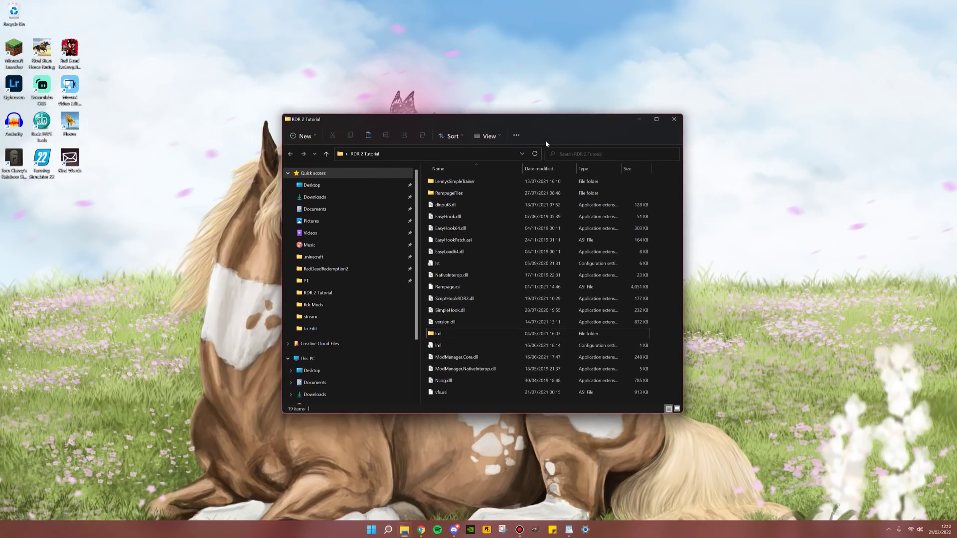
{"action": "double_click", "coordinate": [451, 333]}
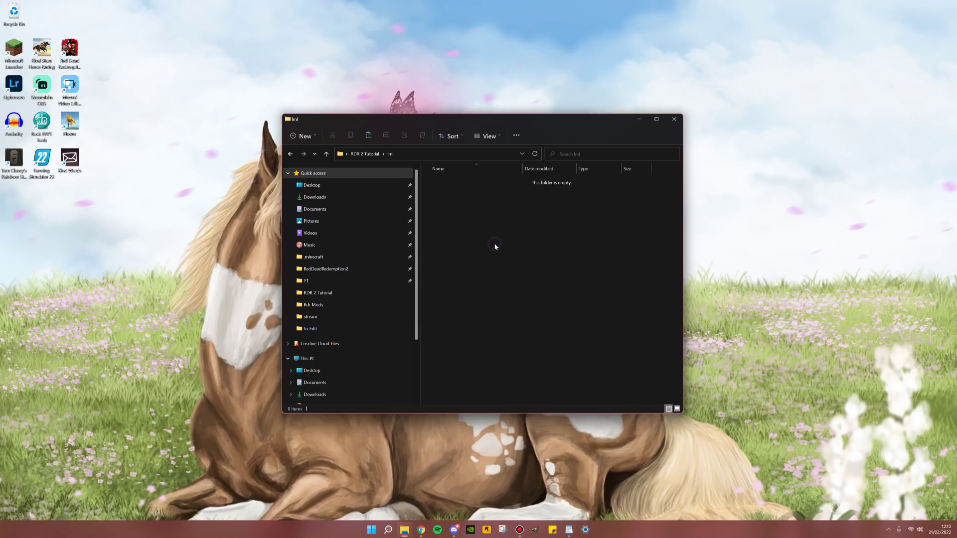
{"action": "right_click", "coordinate": [495, 246]}
{"action": "mouse_move", "coordinate": [528, 324]}
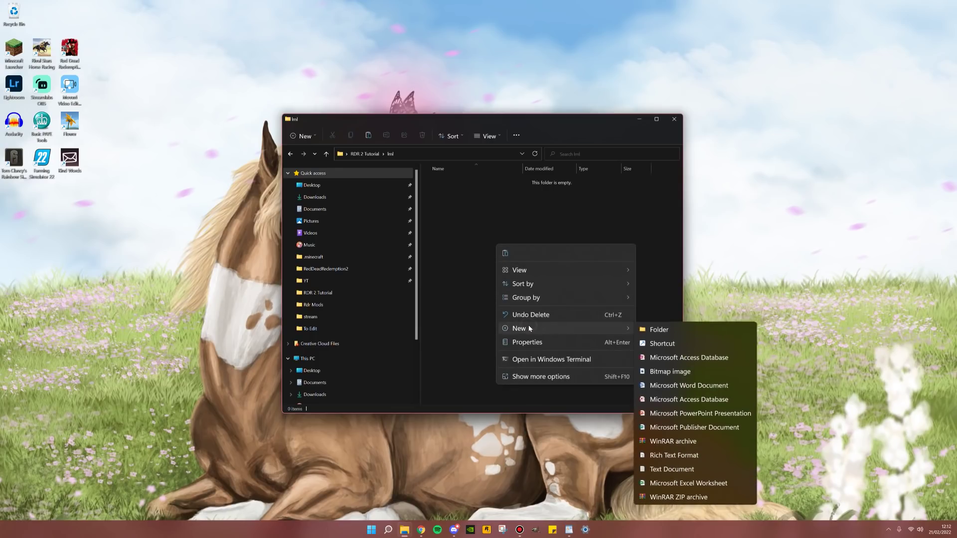
{"action": "left_click", "coordinate": [675, 331]}
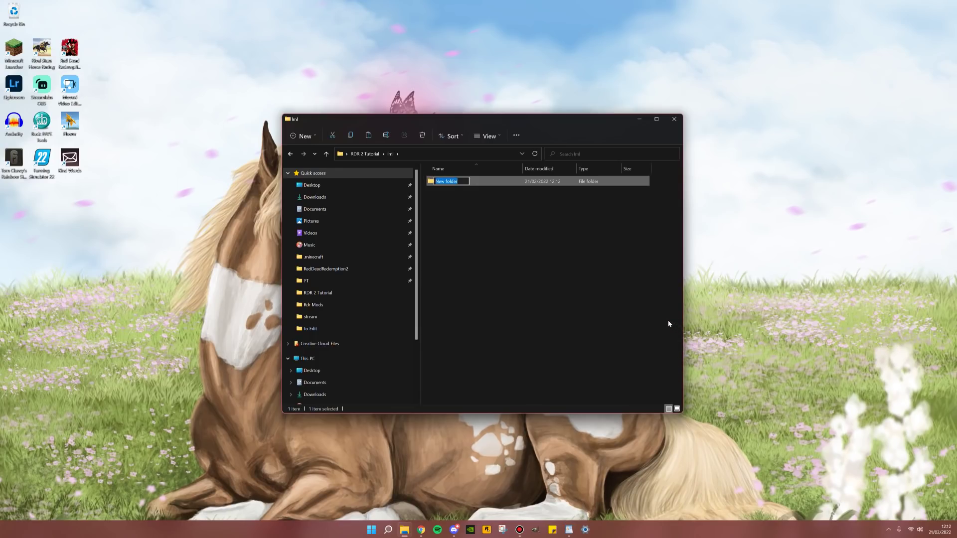
{"action": "type", "text": "stream"}
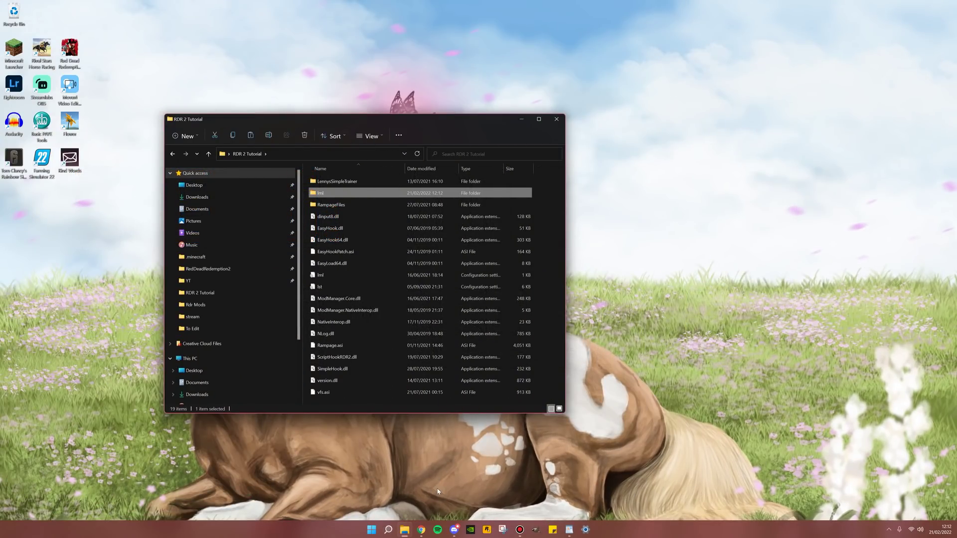
Open the RedDeadRedemption2 game folder in a second window beside RDR 2 Tutorial.
{"action": "right_click", "coordinate": [405, 528]}
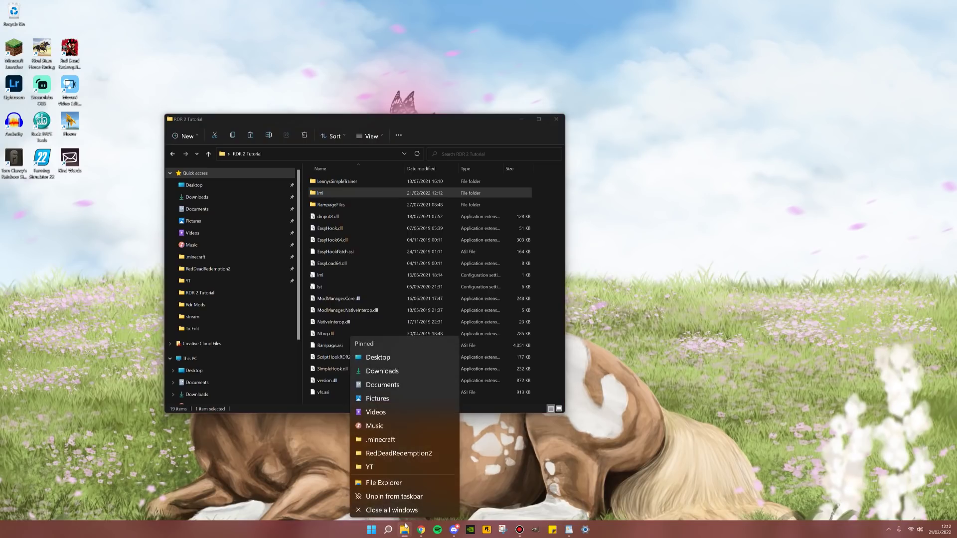
{"action": "left_click", "coordinate": [389, 480]}
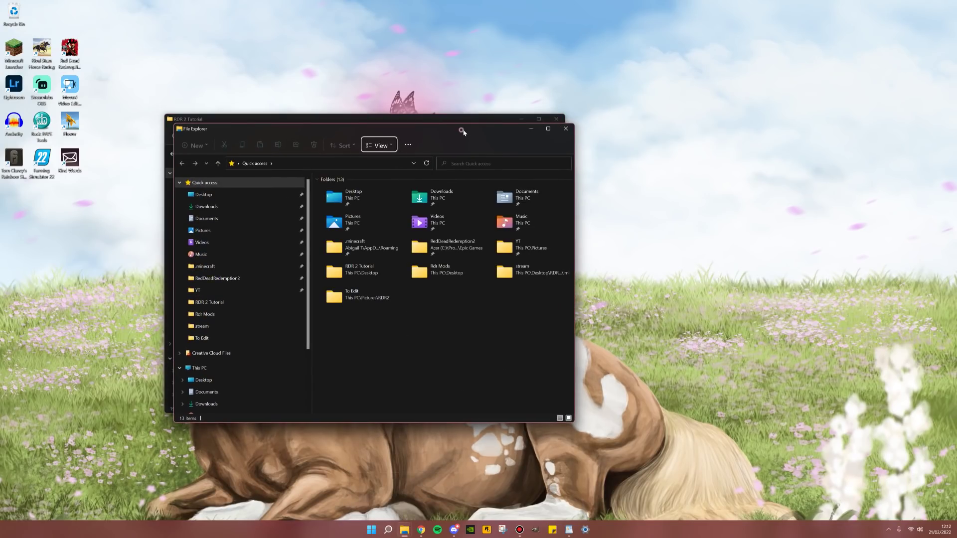
{"action": "left_click_drag", "start_coordinate": [460, 132], "coordinate": [790, 119]}
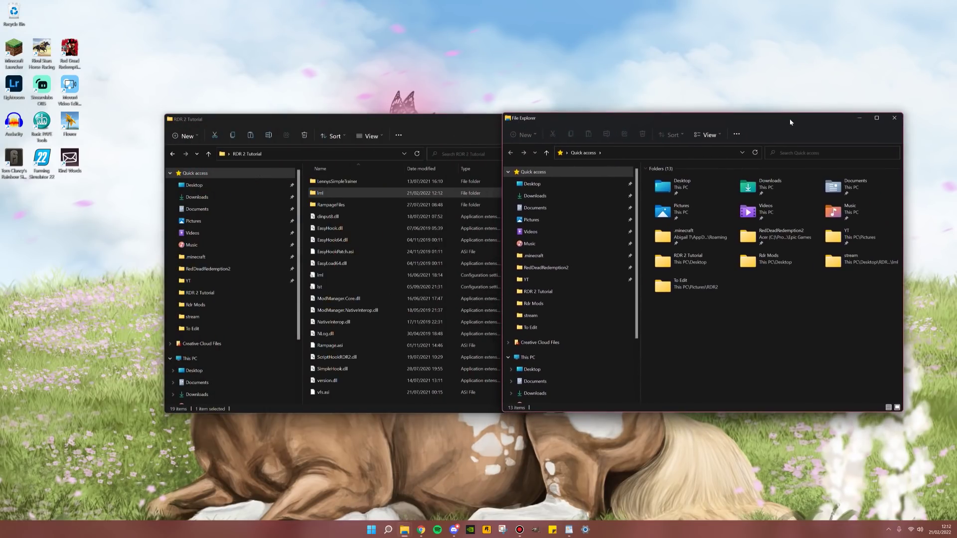
{"action": "left_click", "coordinate": [579, 272]}
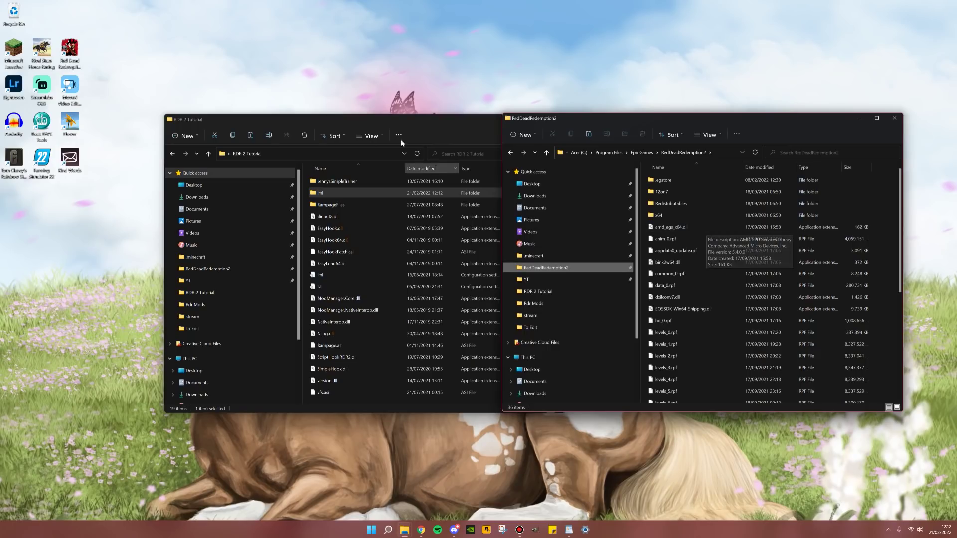
{"action": "left_click_drag", "start_coordinate": [428, 120], "coordinate": [345, 118]}
Copy all 19 mod files from RDR 2 Tutorial into RedDeadRedemption2, then close the Tutorial window.
{"action": "left_click", "coordinate": [222, 178]}
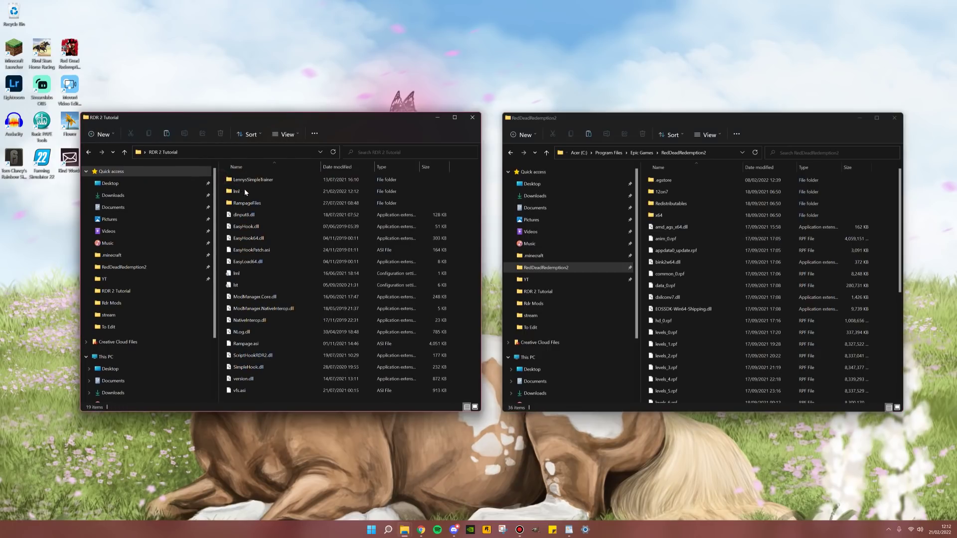
{"action": "left_click_drag", "start_coordinate": [222, 175], "coordinate": [287, 441]}
{"action": "right_click", "coordinate": [308, 332]}
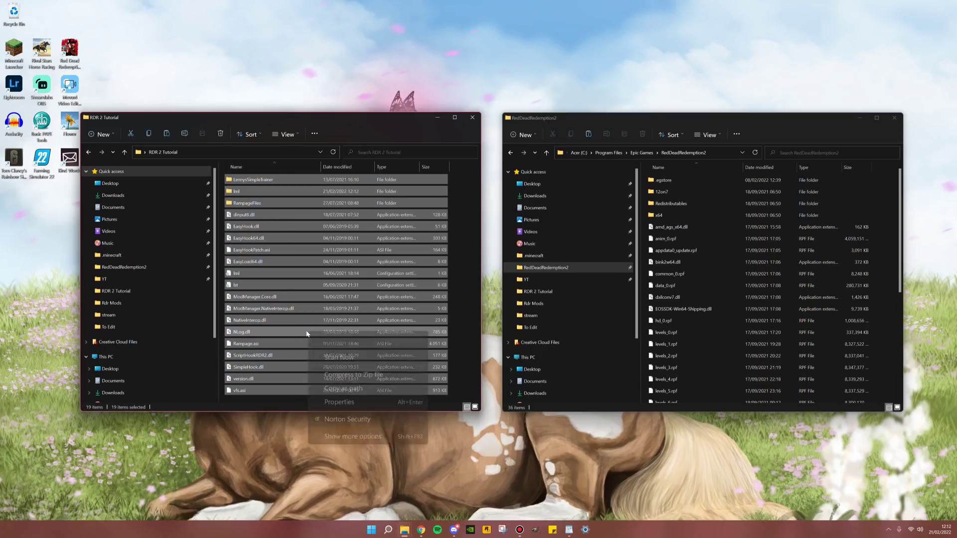
{"action": "left_click", "coordinate": [332, 341]}
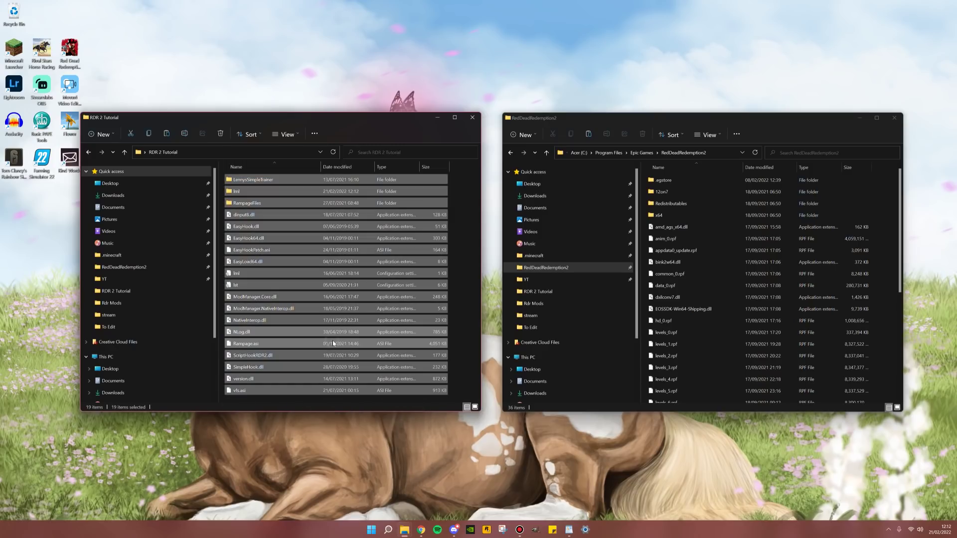
{"action": "left_click", "coordinate": [644, 284]}
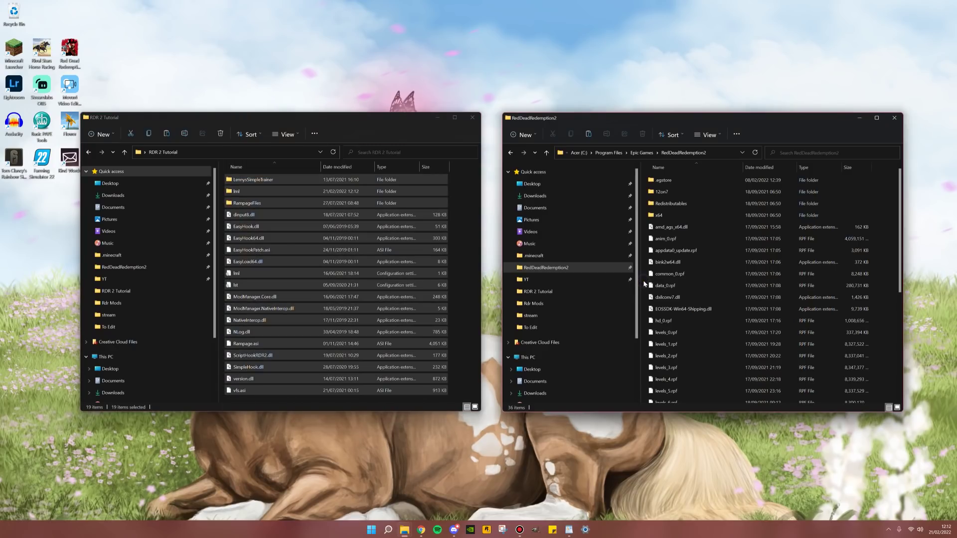
{"action": "right_click", "coordinate": [644, 284]}
{"action": "left_click", "coordinate": [655, 291]}
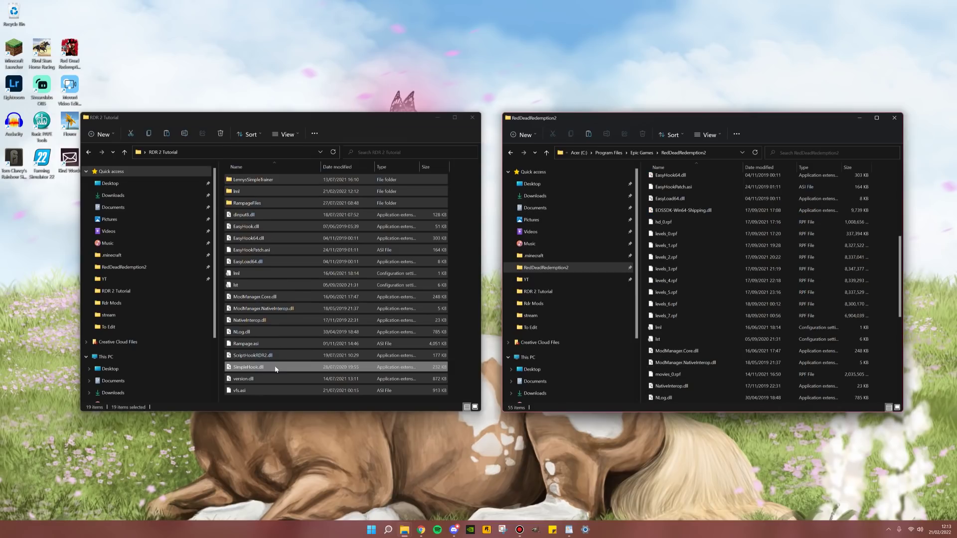
{"action": "left_click", "coordinate": [472, 118]}
{"action": "left_click", "coordinate": [894, 117]}
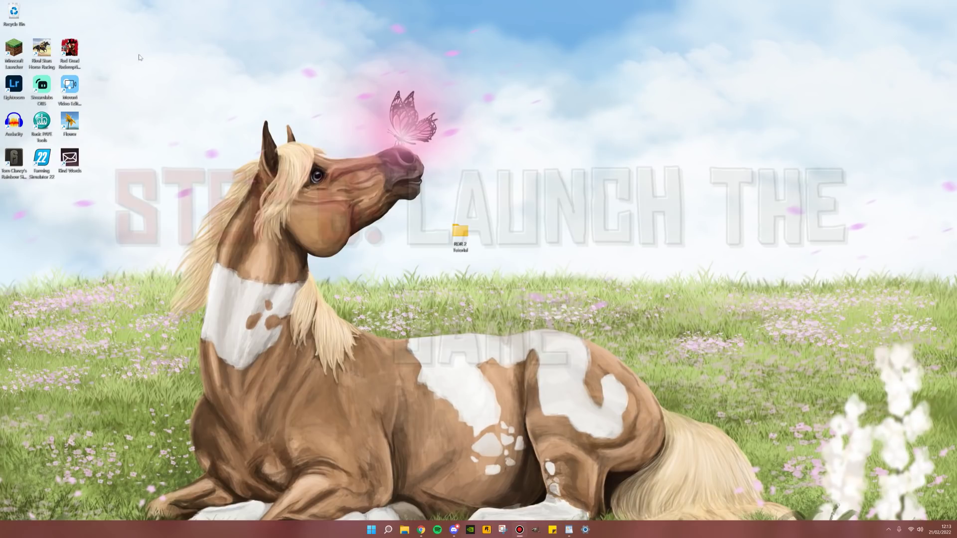
{"action": "left_click", "coordinate": [69, 50]}
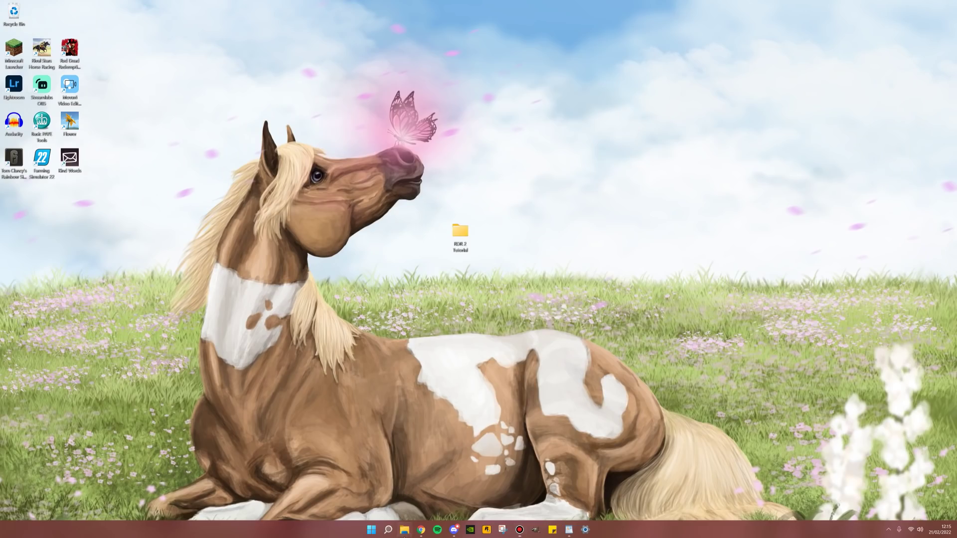
Open RedDeadRedemption2\lml in a new Explorer window, showing stream, mods and patterns.
{"action": "key", "text": "super+e"}
{"action": "left_click", "coordinate": [151, 268]}
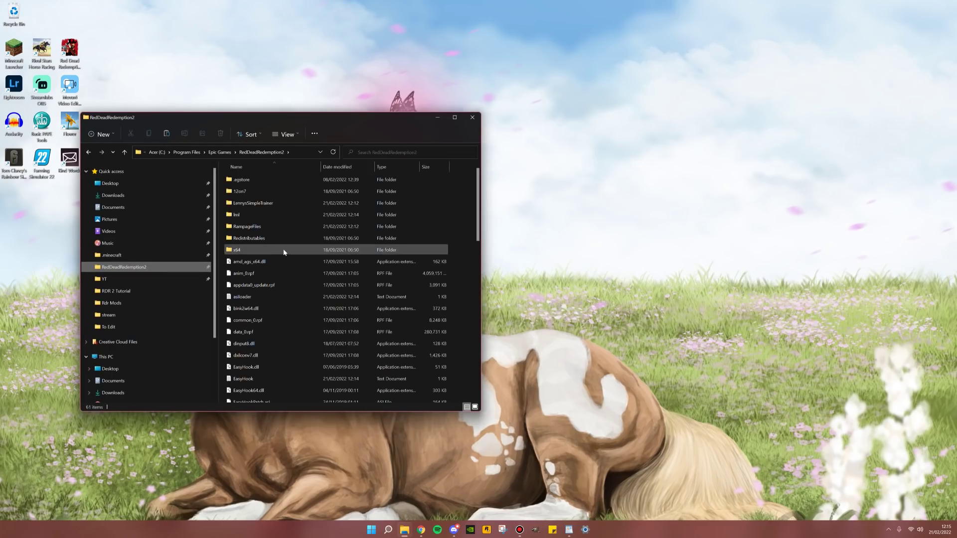
{"action": "double_click", "coordinate": [248, 215]}
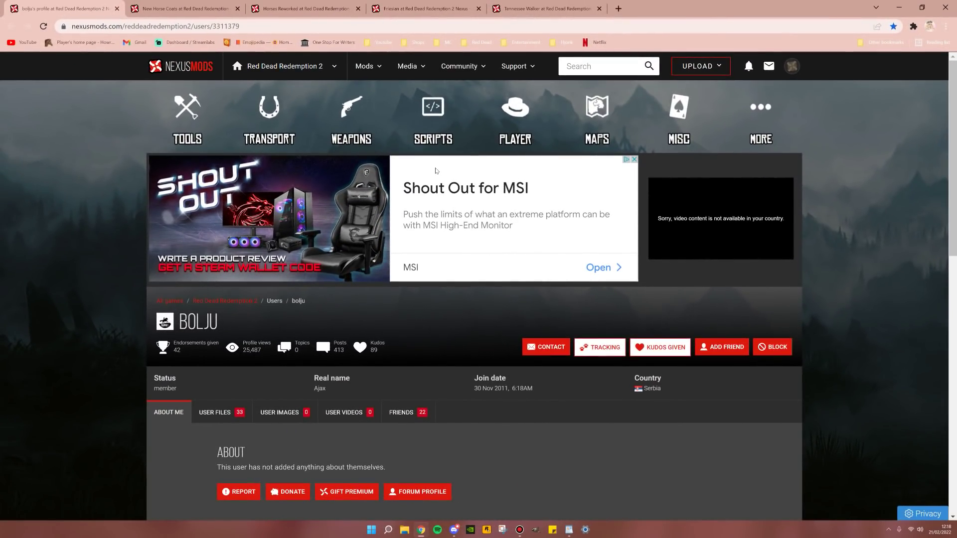
Browse the author's uploaded mods and the New Horse Coats and Horses Reworked pages.
{"action": "scroll", "coordinate": [436, 171], "scroll_direction": "down", "scroll_amount": 3}
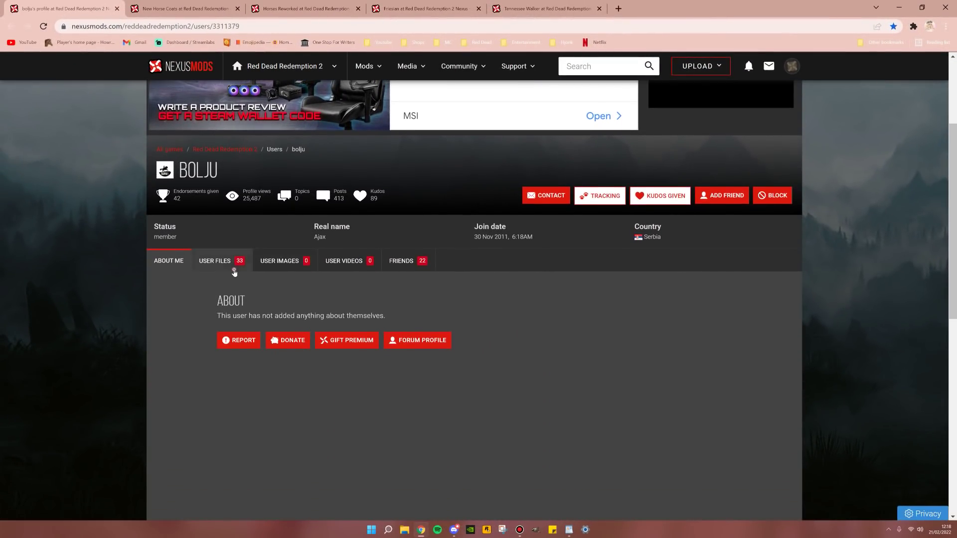
{"action": "left_click", "coordinate": [229, 263]}
{"action": "scroll", "coordinate": [413, 281], "scroll_direction": "down", "scroll_amount": 10}
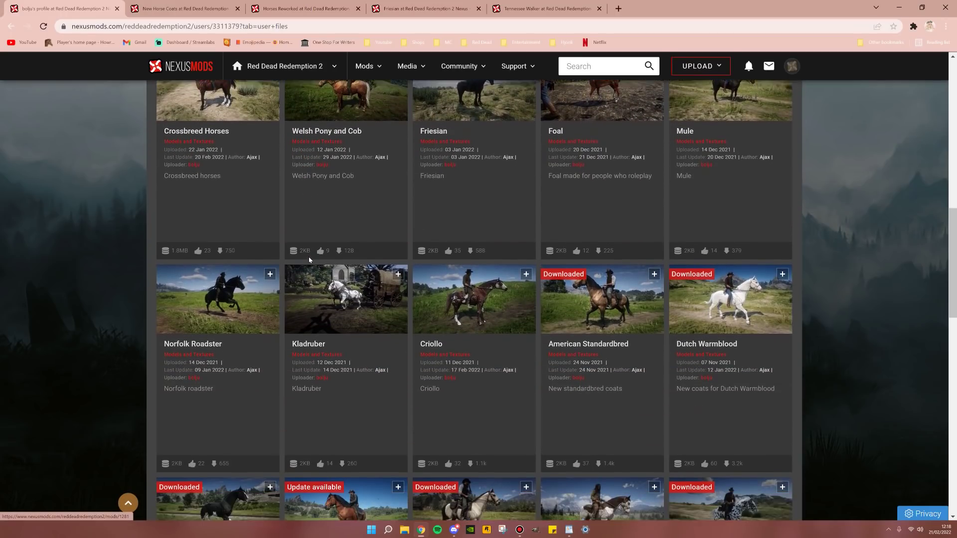
{"action": "scroll", "coordinate": [309, 259], "scroll_direction": "down", "scroll_amount": 4}
{"action": "left_click", "coordinate": [185, 9]}
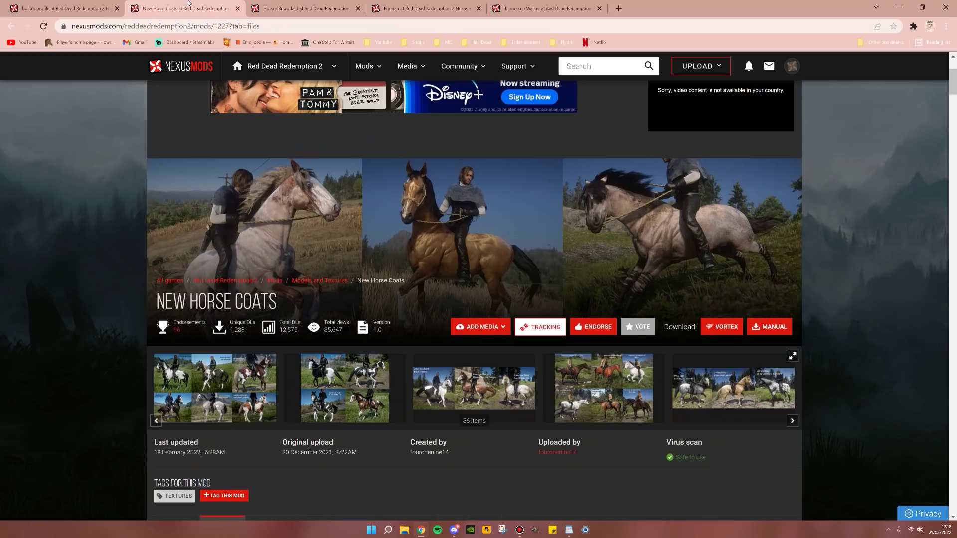
{"action": "scroll", "coordinate": [254, 202], "scroll_direction": "down", "scroll_amount": 5}
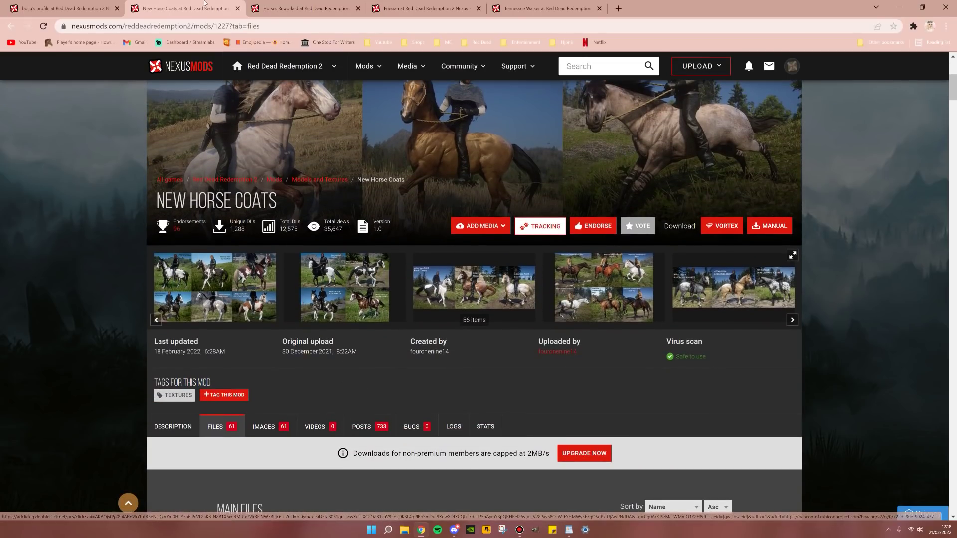
{"action": "left_click", "coordinate": [311, 8]}
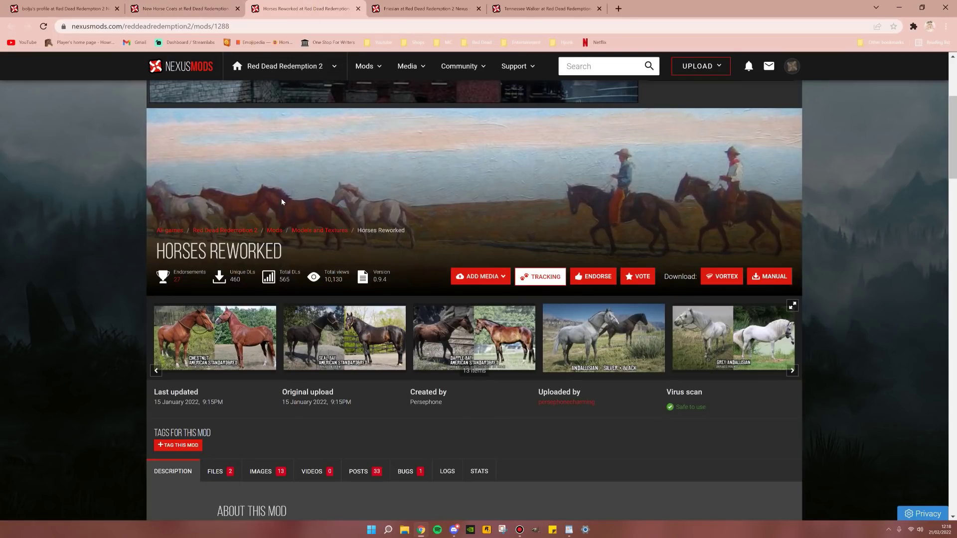
Download the Friesian coat archive via Manual Download at the free slow speed.
{"action": "key", "text": "ctrl+Tab"}
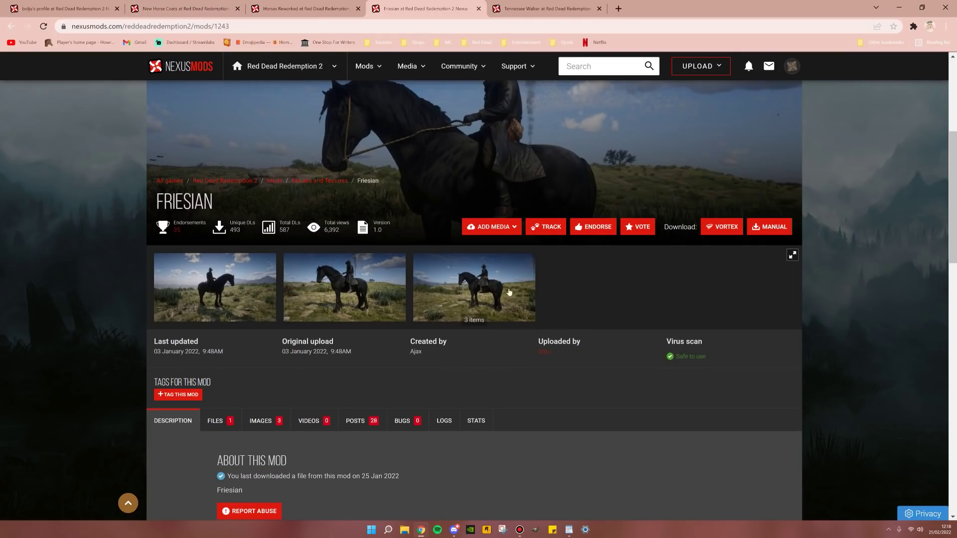
{"action": "scroll", "coordinate": [531, 357], "scroll_direction": "down", "scroll_amount": 6}
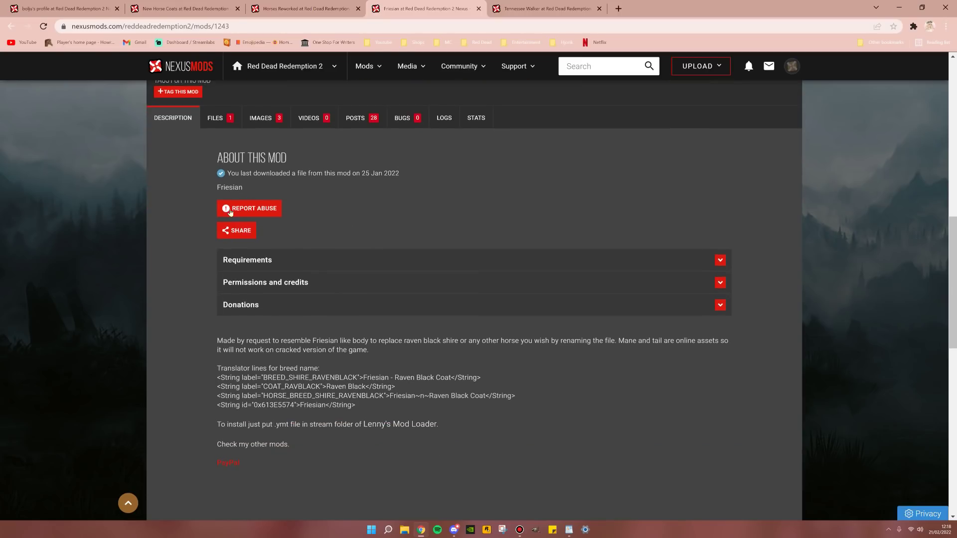
{"action": "left_click", "coordinate": [223, 126]}
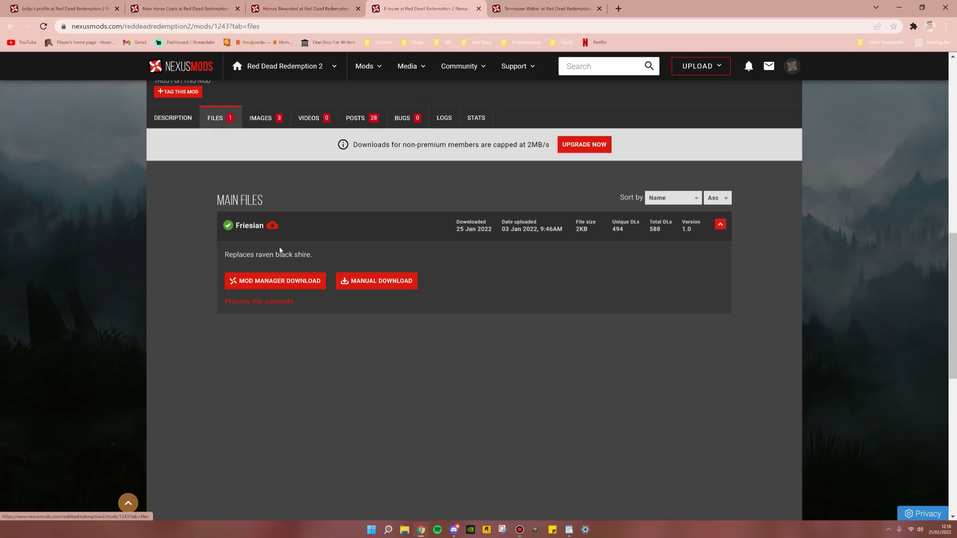
{"action": "left_click", "coordinate": [397, 284]}
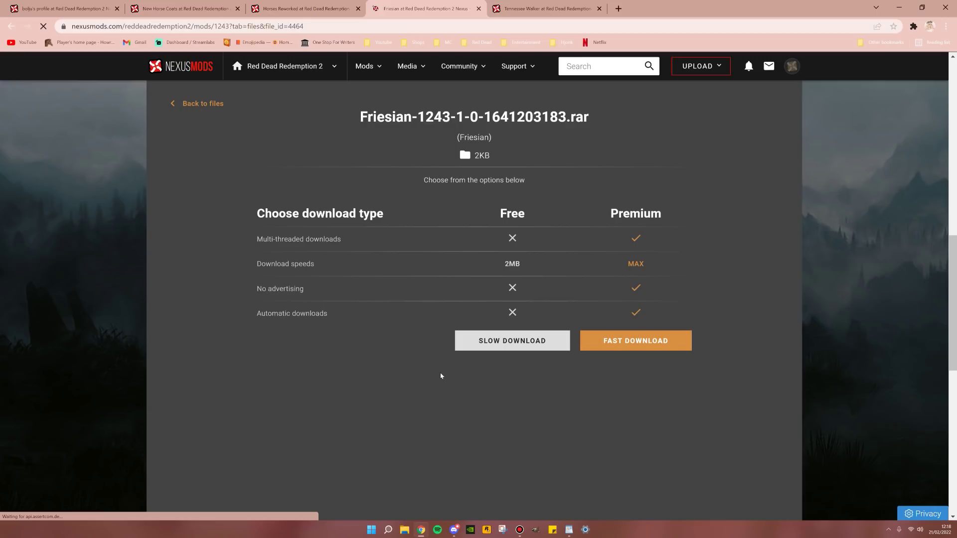
{"action": "left_click", "coordinate": [477, 340]}
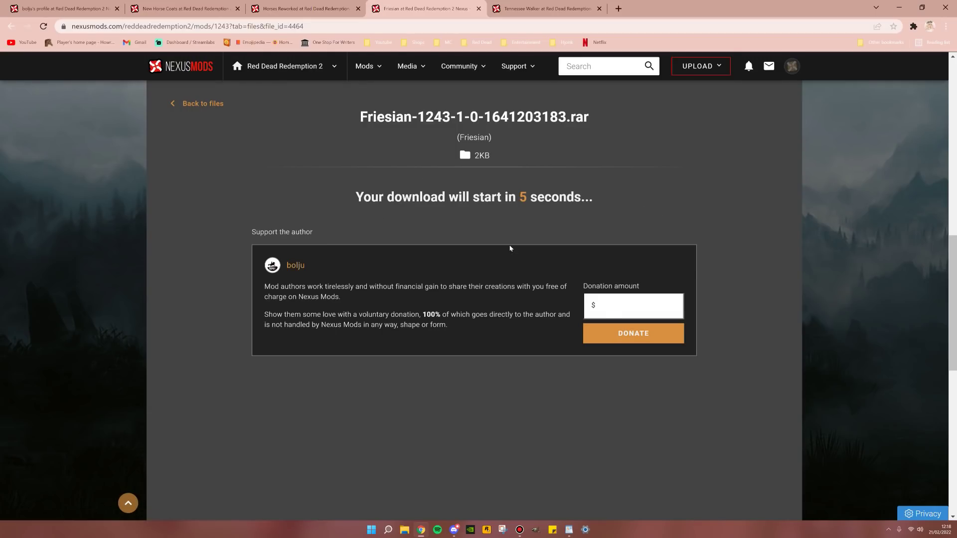
Preview the Chestnut coat and open the Tennessee Walker files list for the chestnut archive.
{"action": "left_click", "coordinate": [544, 7]}
{"action": "scroll", "coordinate": [707, 303], "scroll_direction": "down", "scroll_amount": 5}
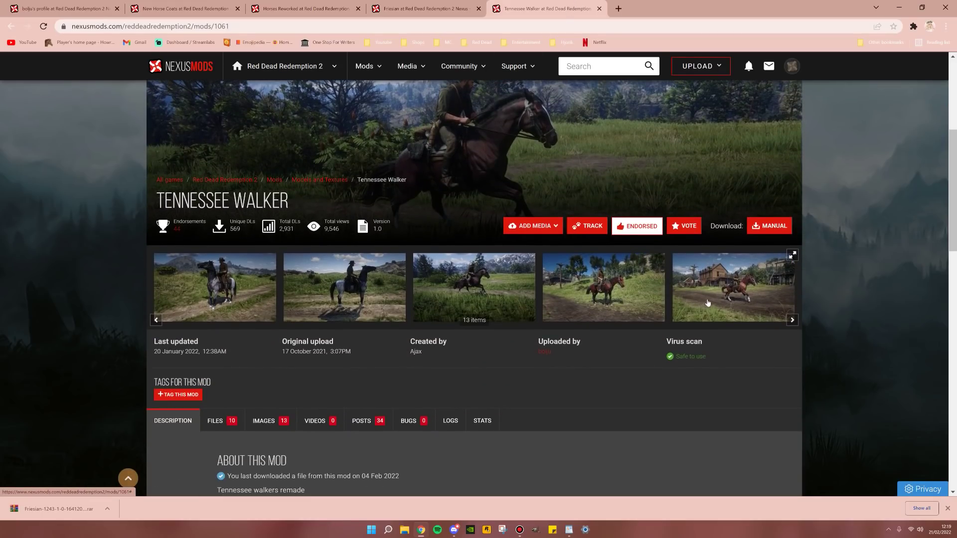
{"action": "left_click", "coordinate": [707, 302]}
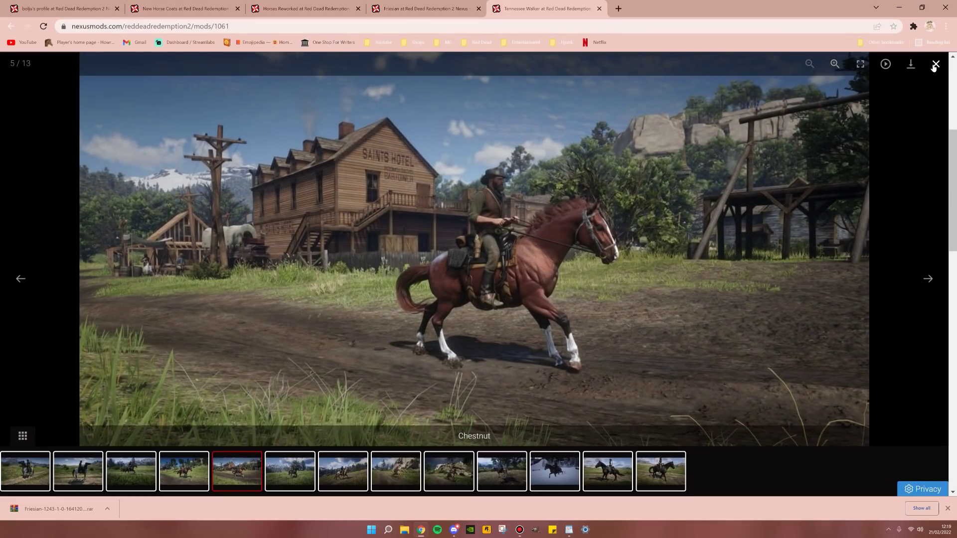
{"action": "left_click", "coordinate": [936, 64]}
{"action": "scroll", "coordinate": [224, 267], "scroll_direction": "down", "scroll_amount": 3}
{"action": "left_click", "coordinate": [219, 269]}
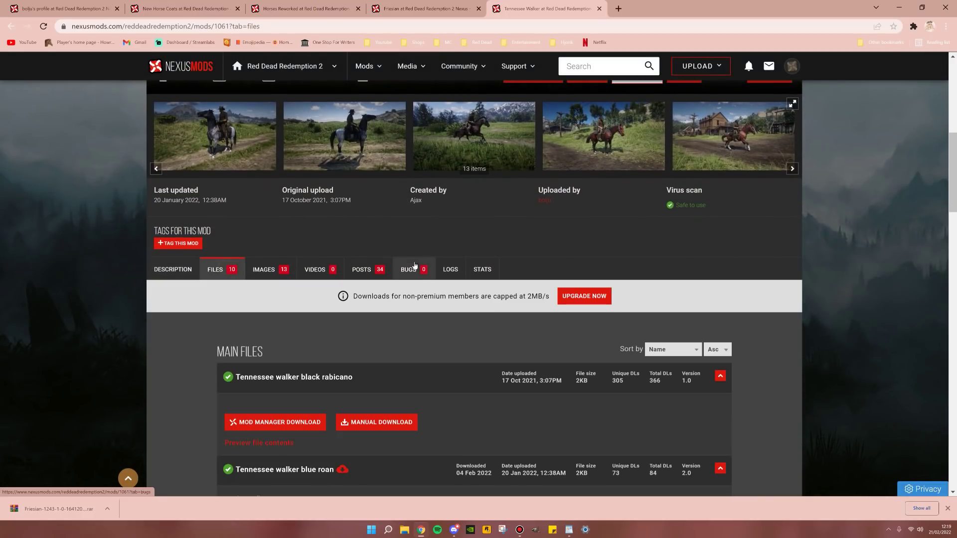
{"action": "scroll", "coordinate": [222, 270], "scroll_direction": "down", "scroll_amount": 6}
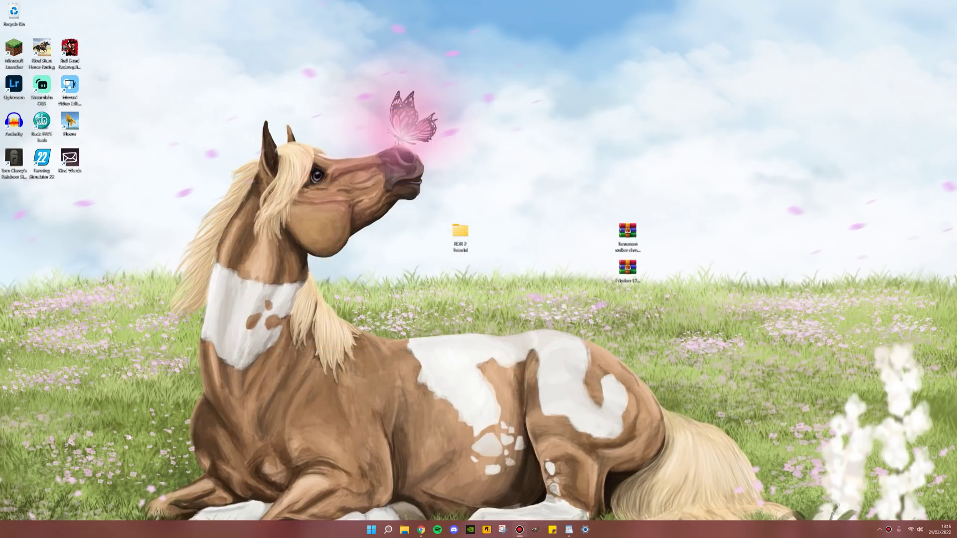
Open the game's empty lml\stream folder and move the window left of the desktop archives.
{"action": "left_click", "coordinate": [405, 529]}
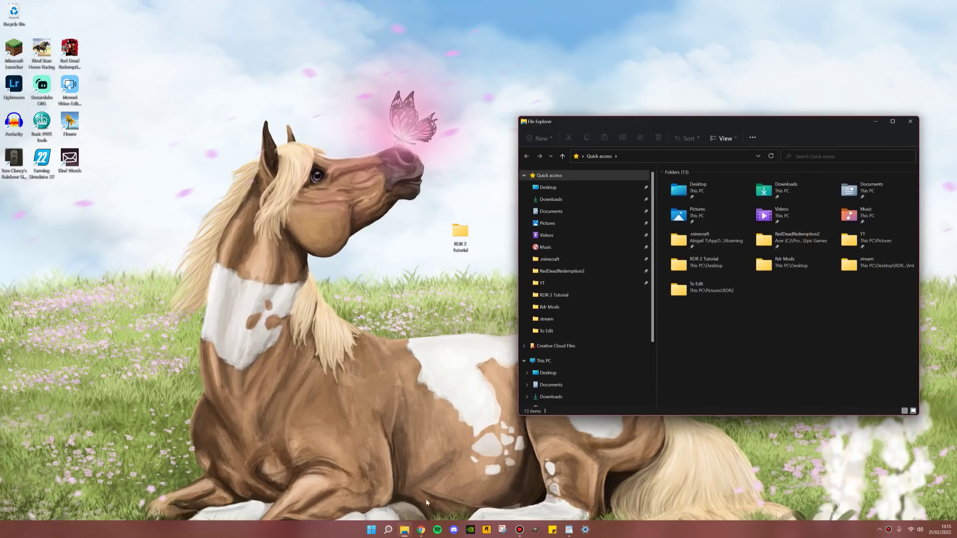
{"action": "left_click", "coordinate": [558, 272]}
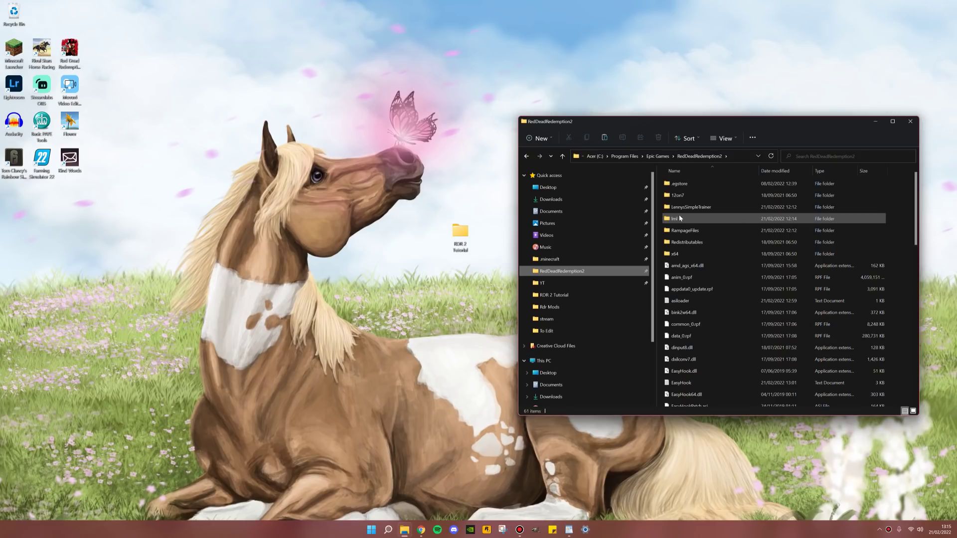
{"action": "double_click", "coordinate": [679, 217]}
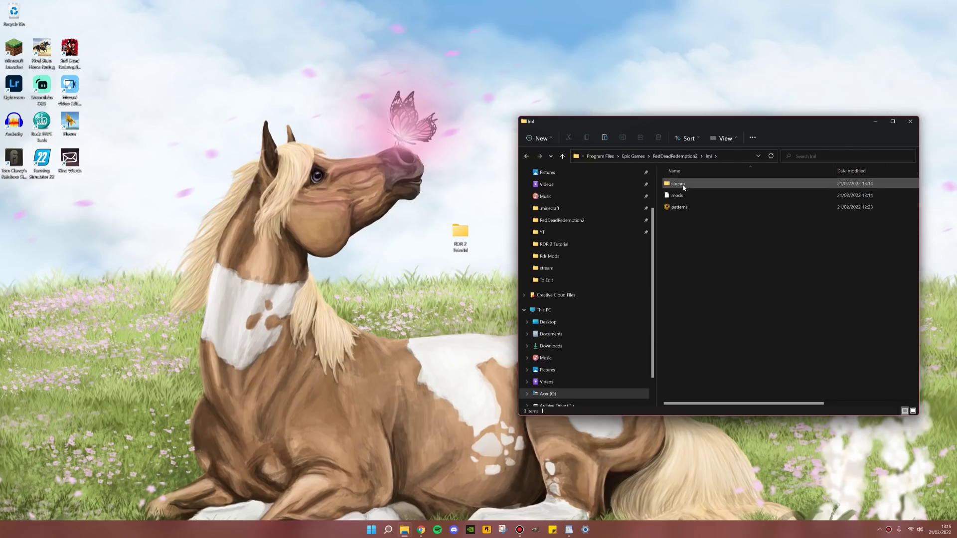
{"action": "double_click", "coordinate": [678, 184]}
{"action": "left_click_drag", "start_coordinate": [710, 126], "coordinate": [336, 102]}
{"action": "left_click_drag", "start_coordinate": [317, 150], "coordinate": [363, 265]}
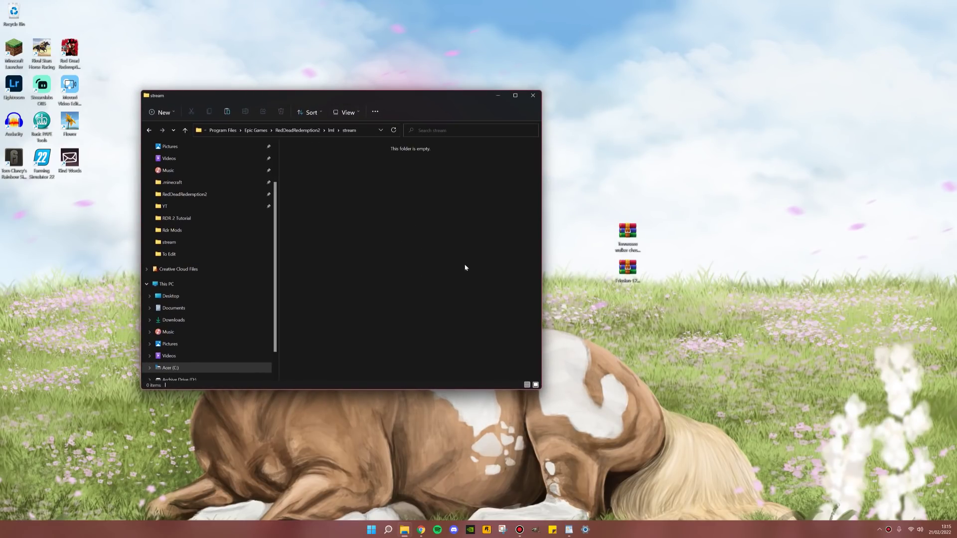
Extract a_c_horse_tennesseewalker_chestnut.ymt from the Tennessee Walker archive into lml\stream.
{"action": "double_click", "coordinate": [635, 238]}
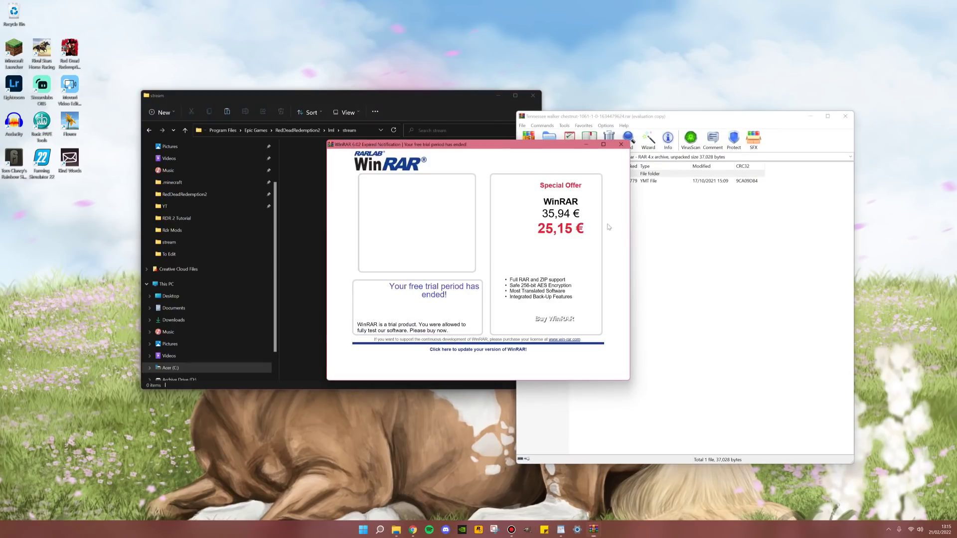
{"action": "left_click", "coordinate": [621, 144]}
{"action": "left_click", "coordinate": [585, 182]}
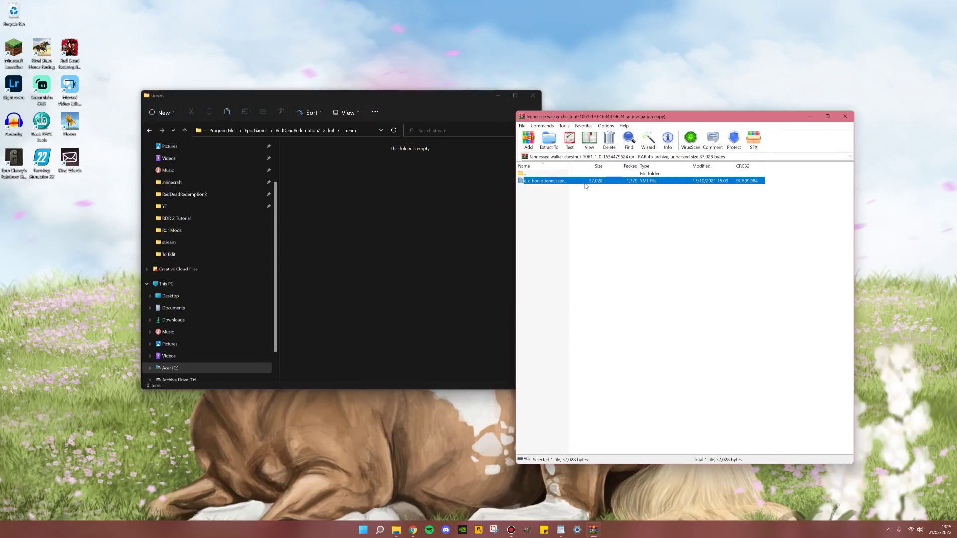
{"action": "left_click_drag", "start_coordinate": [406, 196], "coordinate": [393, 196]}
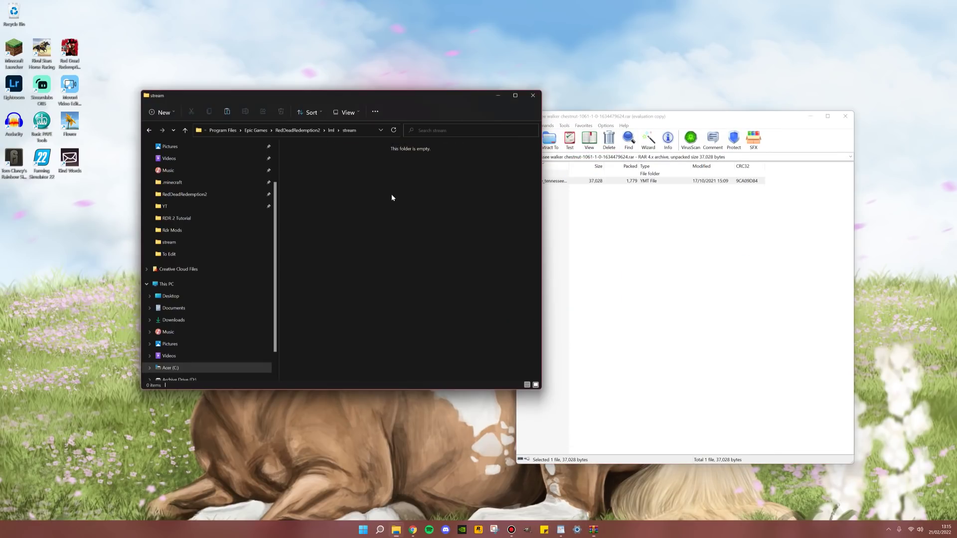
{"action": "left_click", "coordinate": [849, 118]}
Extract a_c_horse_shire_ravenblack.ymt from the Friesian archive into lml\stream as well.
{"action": "double_click", "coordinate": [630, 259]}
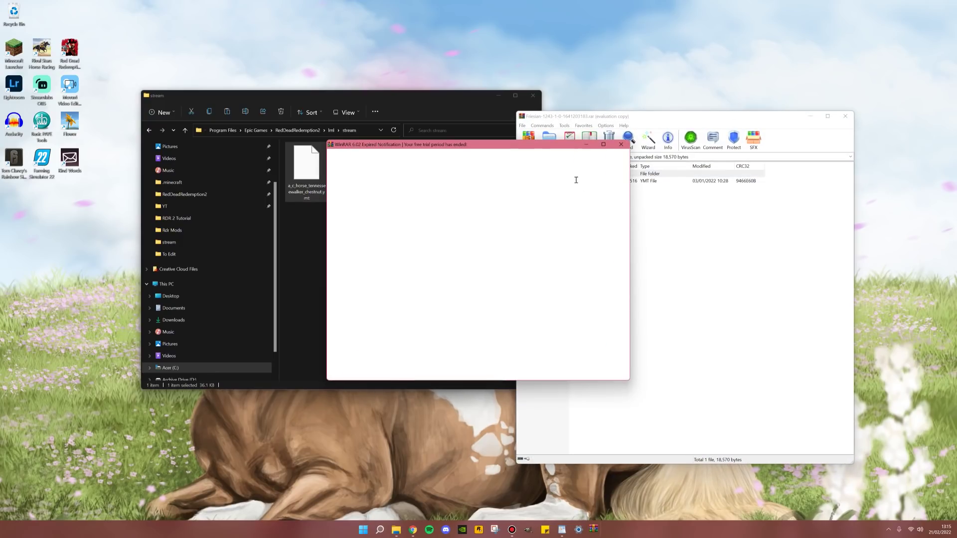
{"action": "left_click", "coordinate": [621, 145]}
{"action": "left_click", "coordinate": [581, 182]}
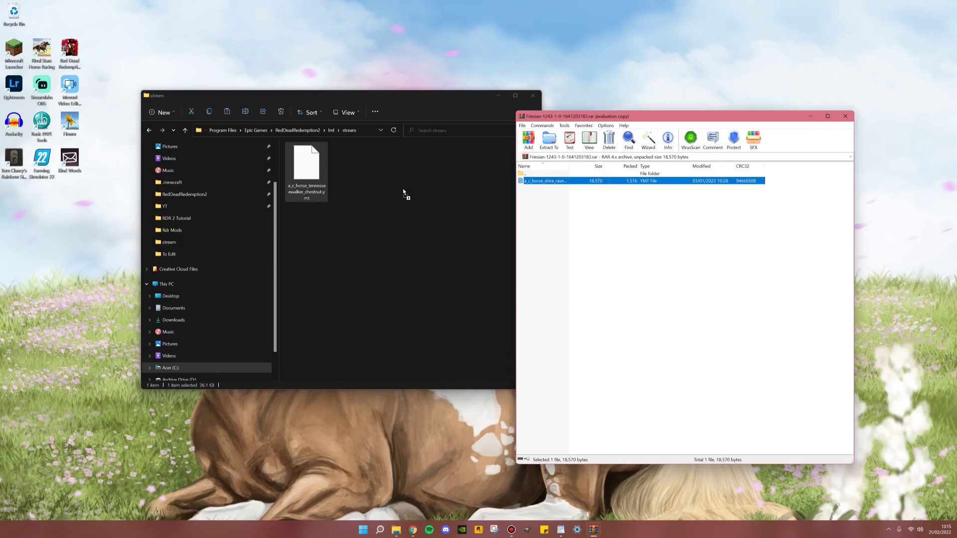
{"action": "left_click_drag", "start_coordinate": [403, 192], "coordinate": [395, 196]}
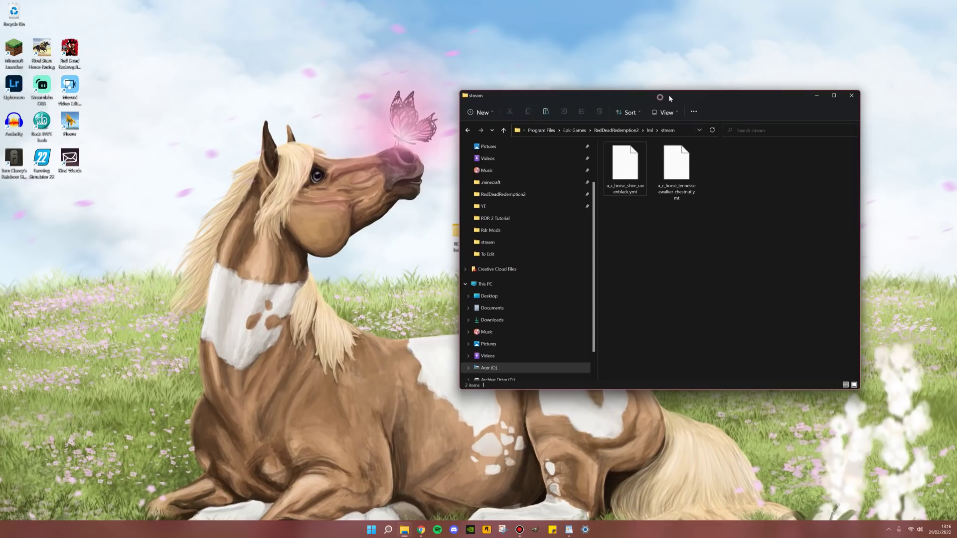
Open RDR 2 Tutorial\lml\stream in a window beside the game's stream folder.
{"action": "left_click_drag", "start_coordinate": [670, 98], "coordinate": [743, 97]}
{"action": "left_click_drag", "start_coordinate": [809, 255], "coordinate": [699, 168]}
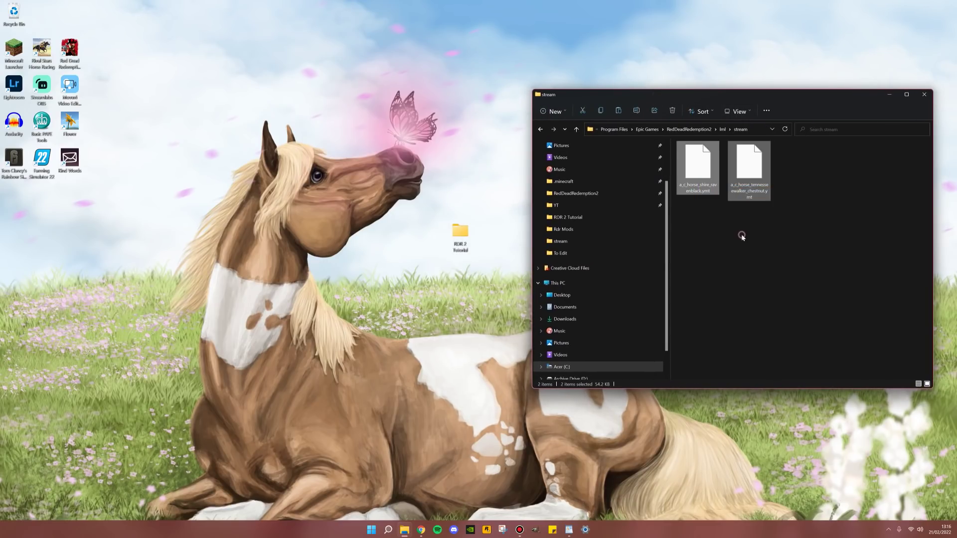
{"action": "left_click", "coordinate": [741, 237]}
{"action": "double_click", "coordinate": [460, 238]}
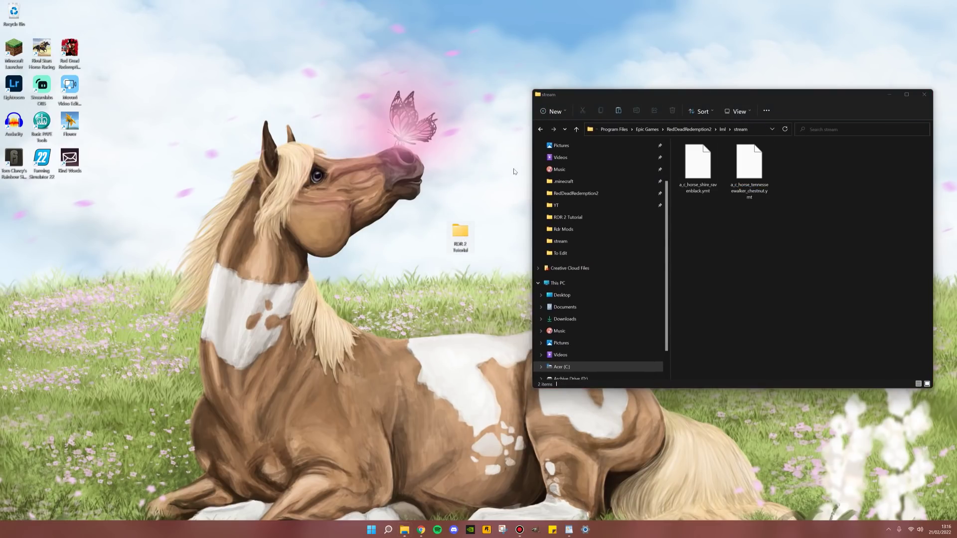
{"action": "left_click_drag", "start_coordinate": [573, 96], "coordinate": [135, 88]}
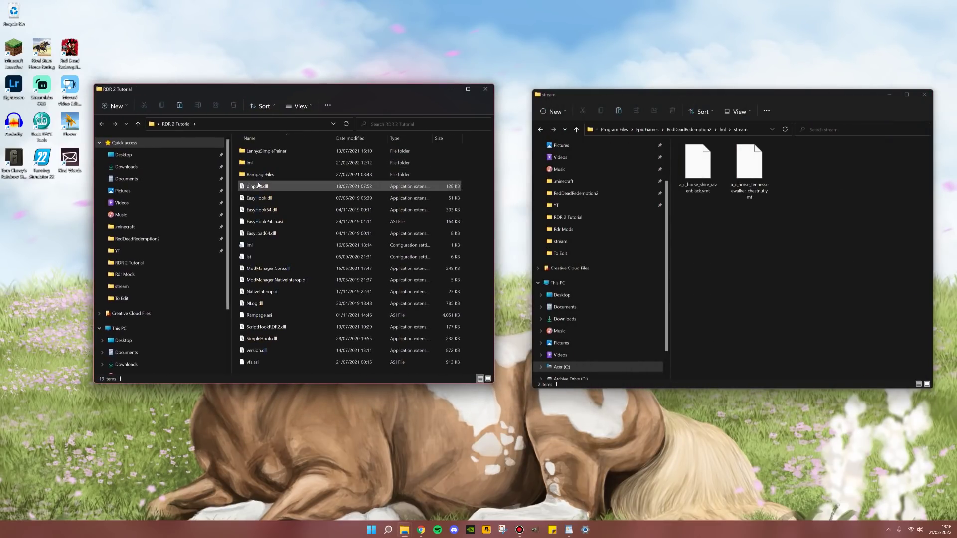
{"action": "double_click", "coordinate": [252, 162]}
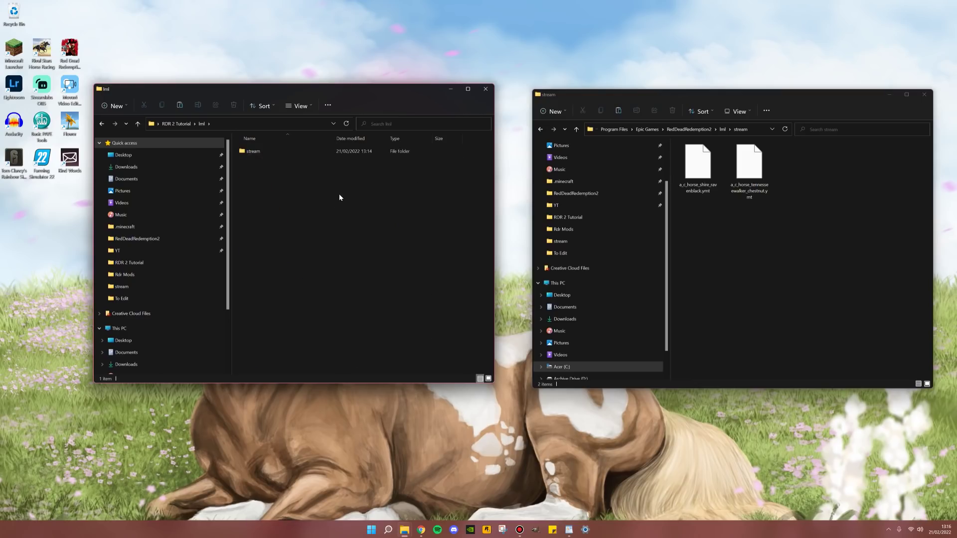
{"action": "double_click", "coordinate": [264, 150]}
Copy both .ymt coat files from the game's stream folder into the tutorial's stream folder.
{"action": "left_click_drag", "start_coordinate": [812, 215], "coordinate": [700, 167]}
{"action": "right_click", "coordinate": [700, 167]}
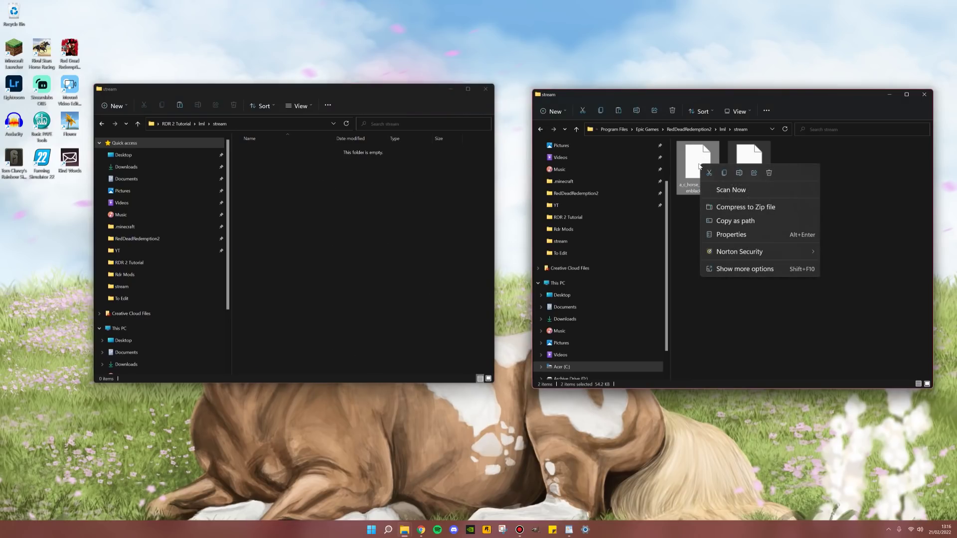
{"action": "left_click", "coordinate": [726, 177]}
{"action": "left_click", "coordinate": [295, 183]}
{"action": "right_click", "coordinate": [296, 184]}
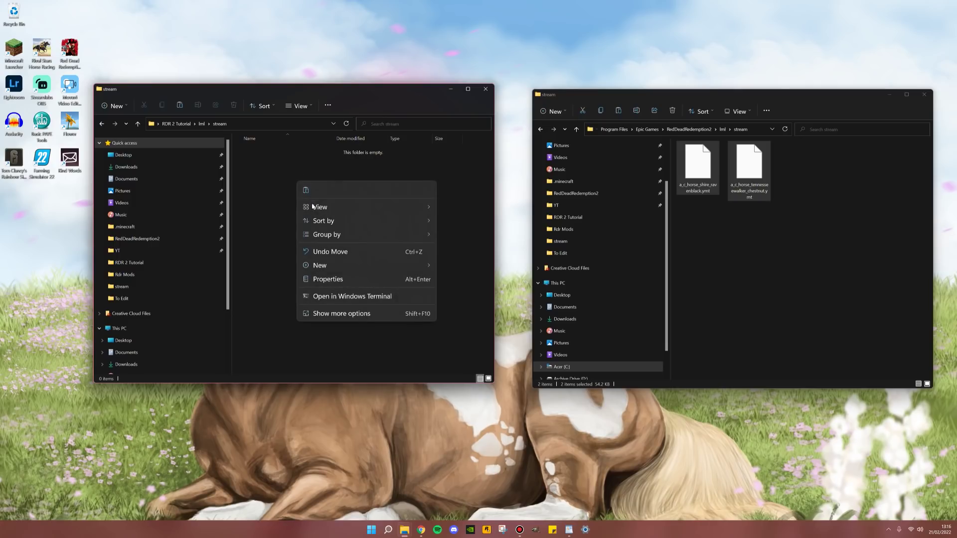
{"action": "left_click", "coordinate": [309, 194]}
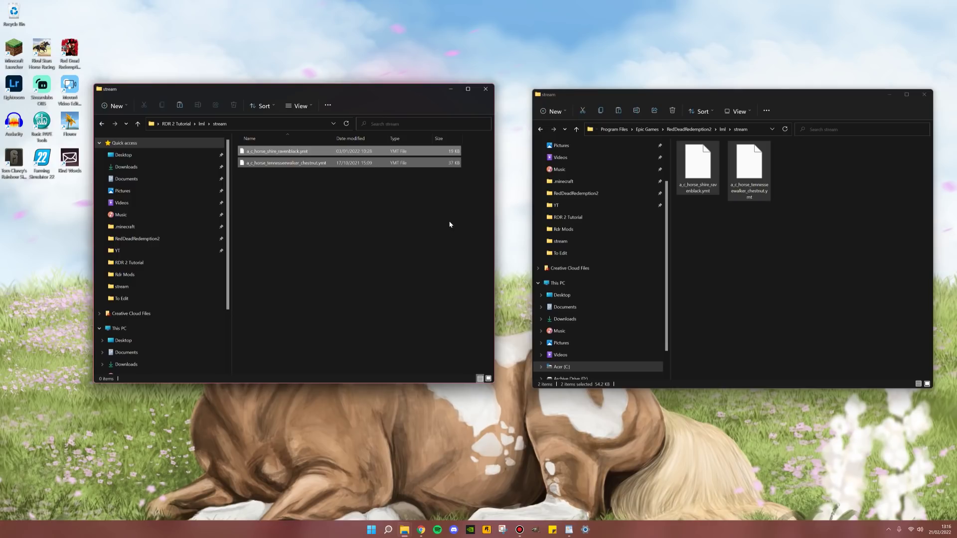
{"action": "left_click", "coordinate": [709, 235]}
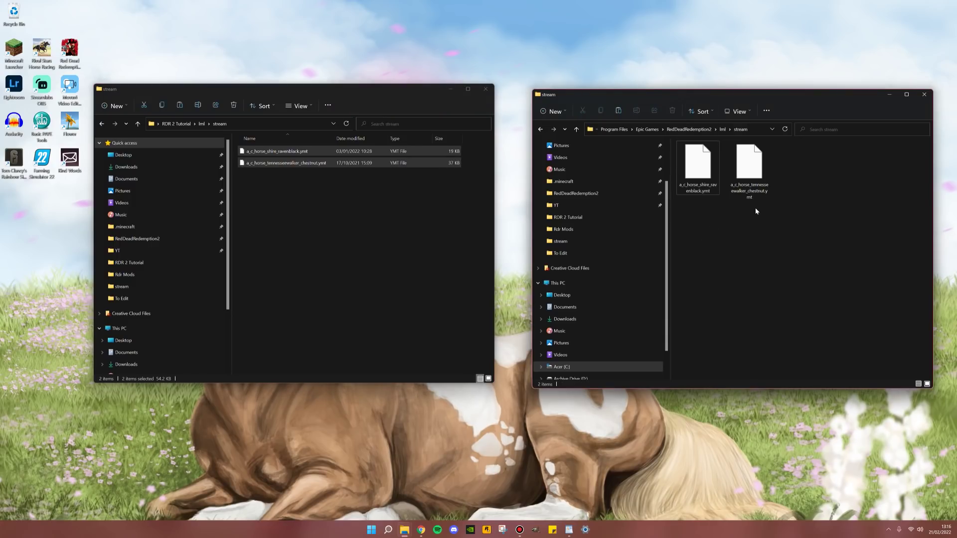
{"action": "left_click", "coordinate": [347, 209]}
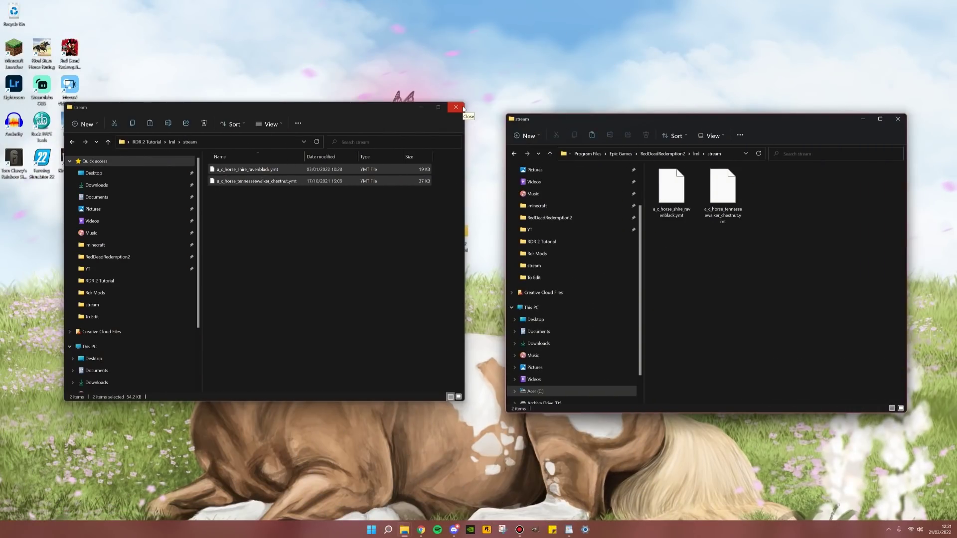
Close the RDR 2 Tutorial stream window and the game's stream folder window.
{"action": "left_click", "coordinate": [462, 108]}
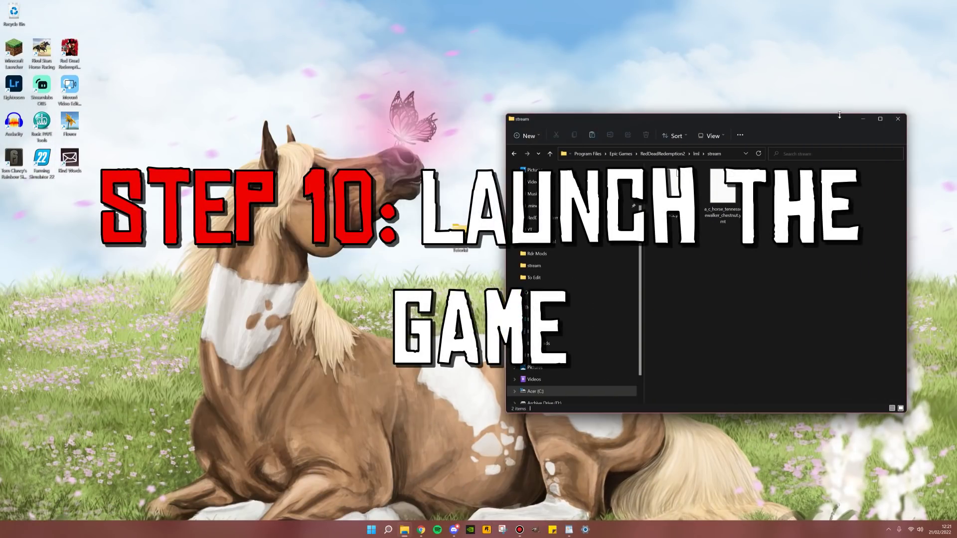
{"action": "left_click", "coordinate": [897, 119]}
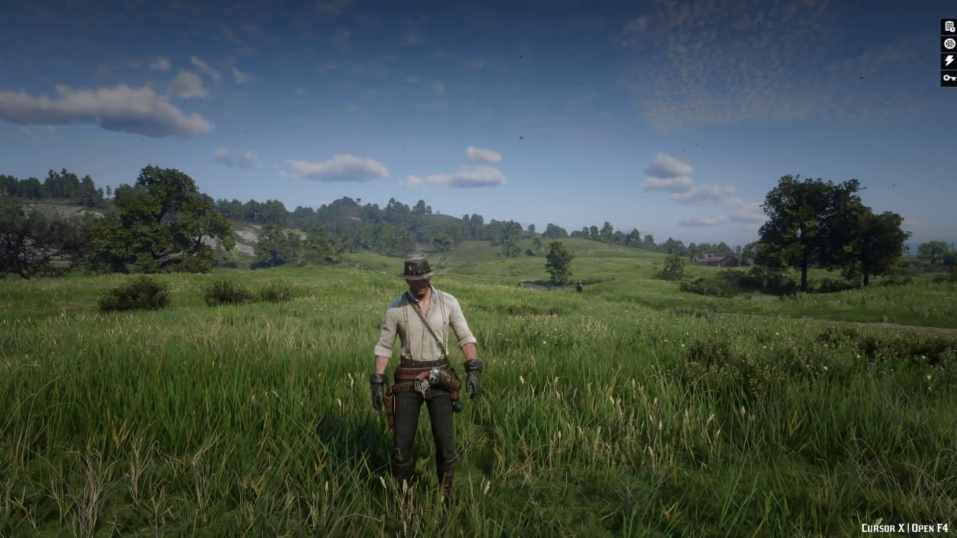
Open the Rampage trainer and go to Spawner > Peds > Horses breed list.
{"action": "key", "text": "F4"}
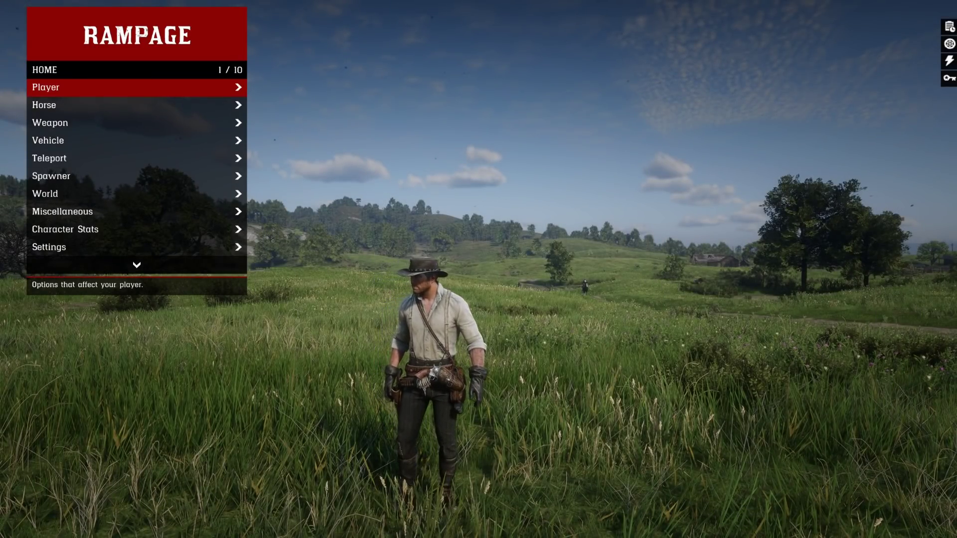
{"action": "key", "text": "Down"}
{"action": "key", "text": "Down"}
{"action": "key", "text": "Down"}
{"action": "key", "text": "Down"}
{"action": "key", "text": "Down"}
{"action": "key", "text": "Return"}
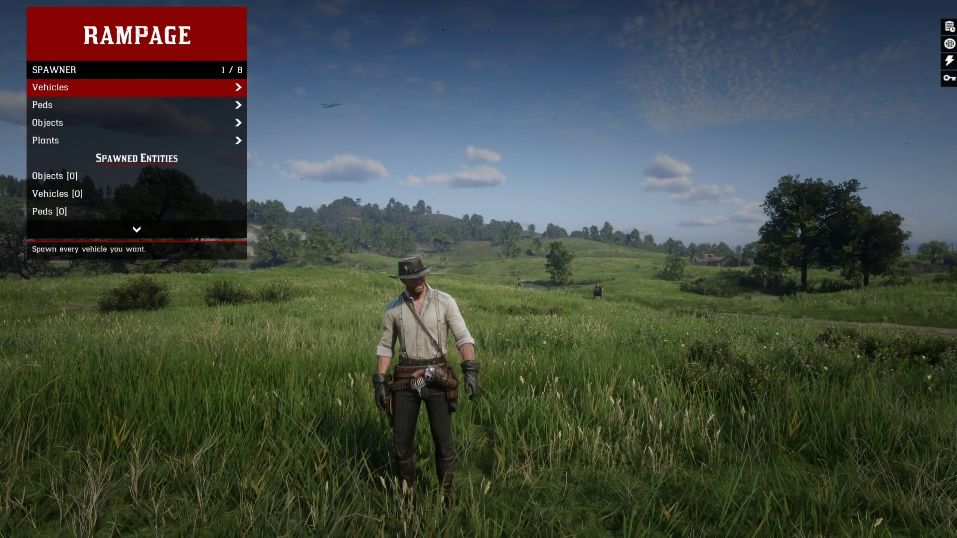
{"action": "key", "text": "Down"}
{"action": "key", "text": "Return"}
{"action": "key", "text": "Down"}
{"action": "key", "text": "Down"}
{"action": "key", "text": "Down"}
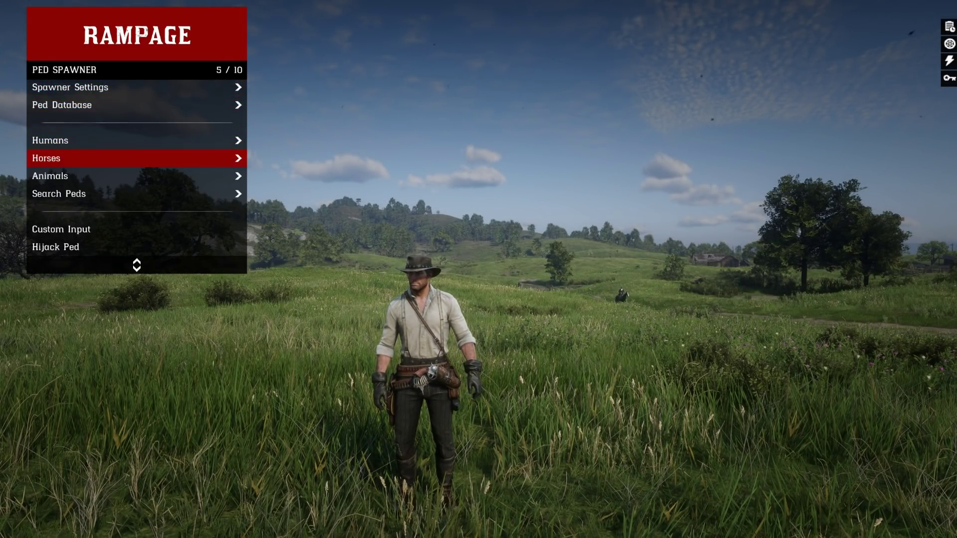
{"action": "key", "text": "Return"}
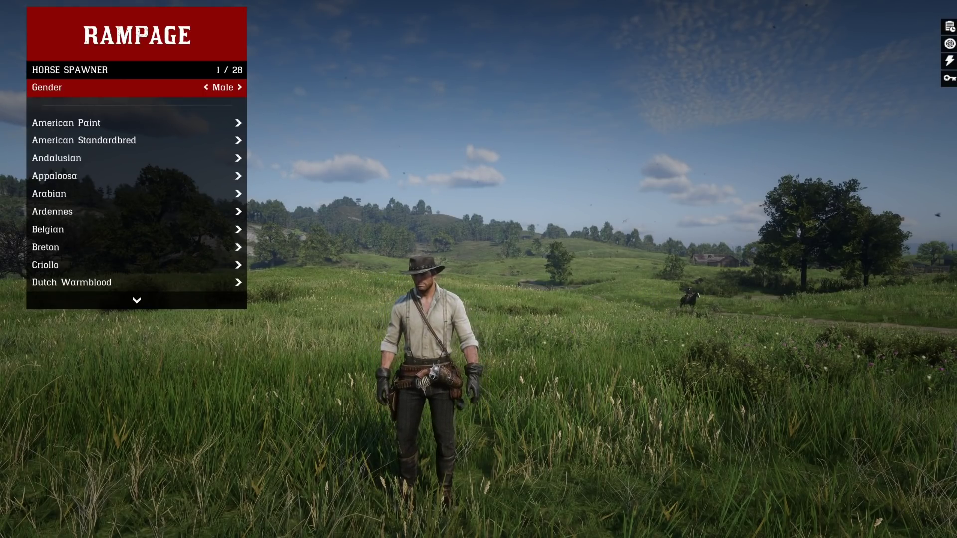
Spawn and mount a Raven Black Shire, then close the trainer menu.
{"action": "key", "text": "Up"}
{"action": "key", "text": "Up"}
{"action": "key", "text": "Up"}
{"action": "key", "text": "Up"}
{"action": "key", "text": "Up"}
{"action": "key", "text": "Up"}
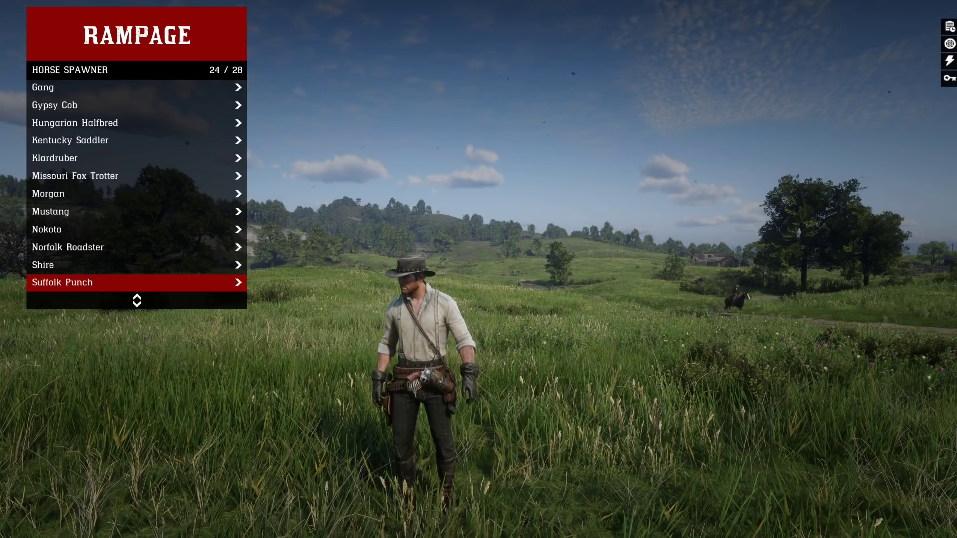
{"action": "key", "text": "Return"}
{"action": "key", "text": "Down"}
{"action": "key", "text": "Down"}
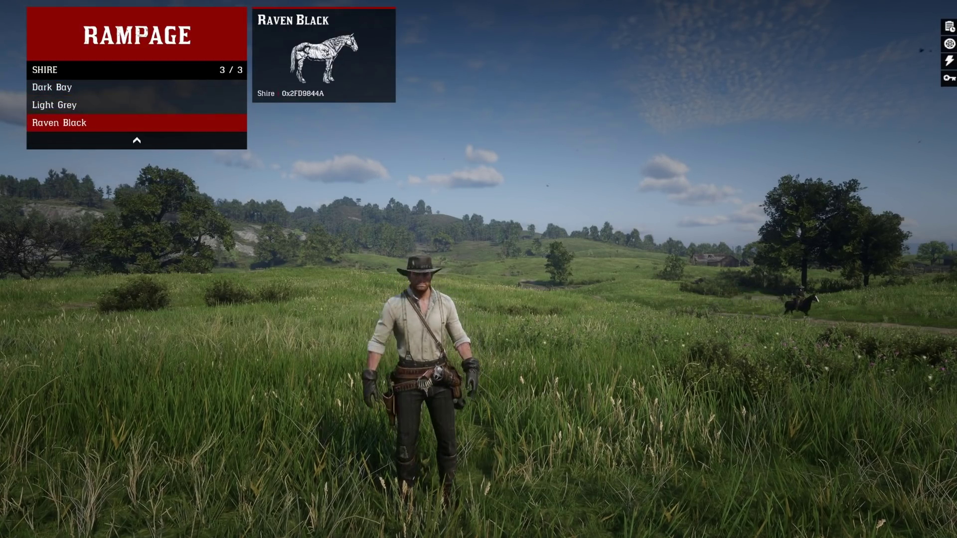
{"action": "key", "text": "Return"}
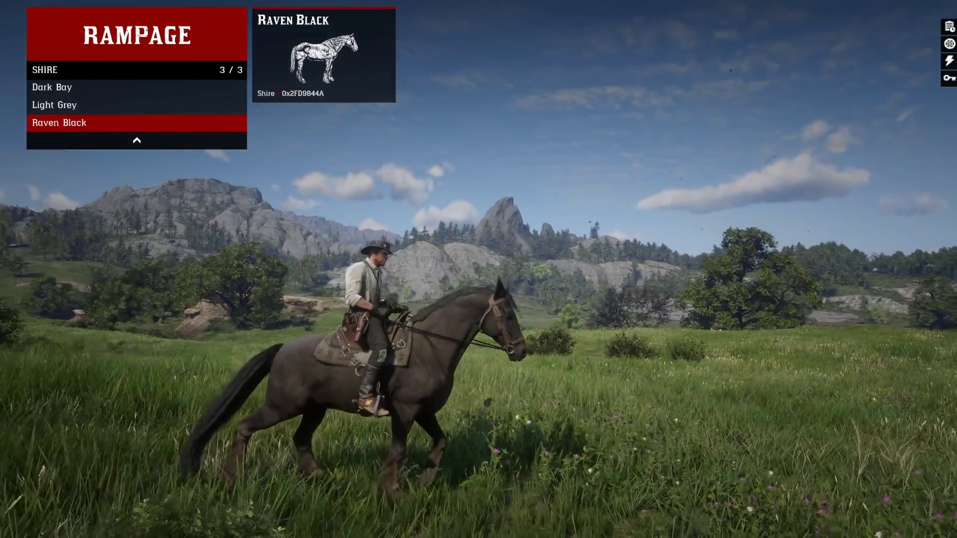
{"action": "key", "text": "BackSpace"}
{"action": "key", "text": "BackSpace"}
{"action": "key", "text": "BackSpace"}
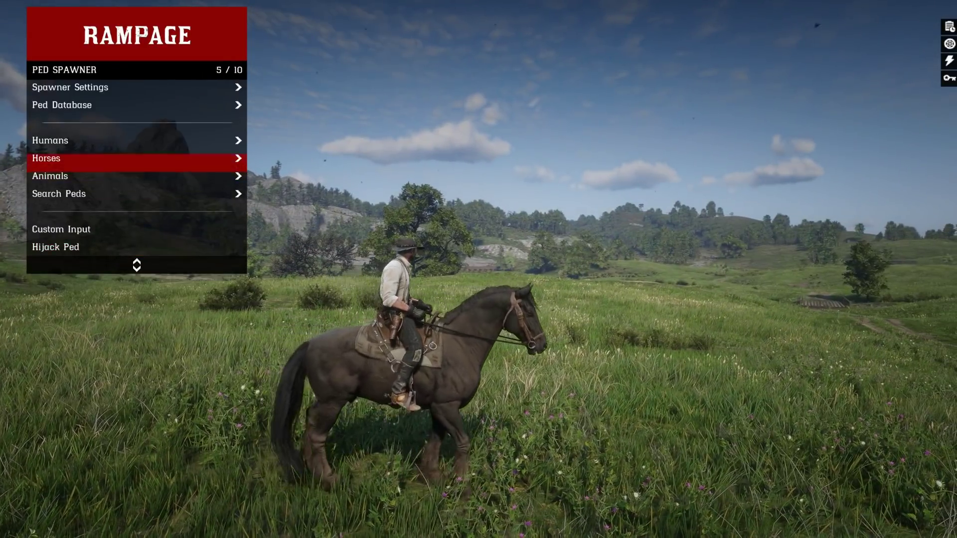
{"action": "key", "text": "BackSpace"}
{"action": "key", "text": "BackSpace"}
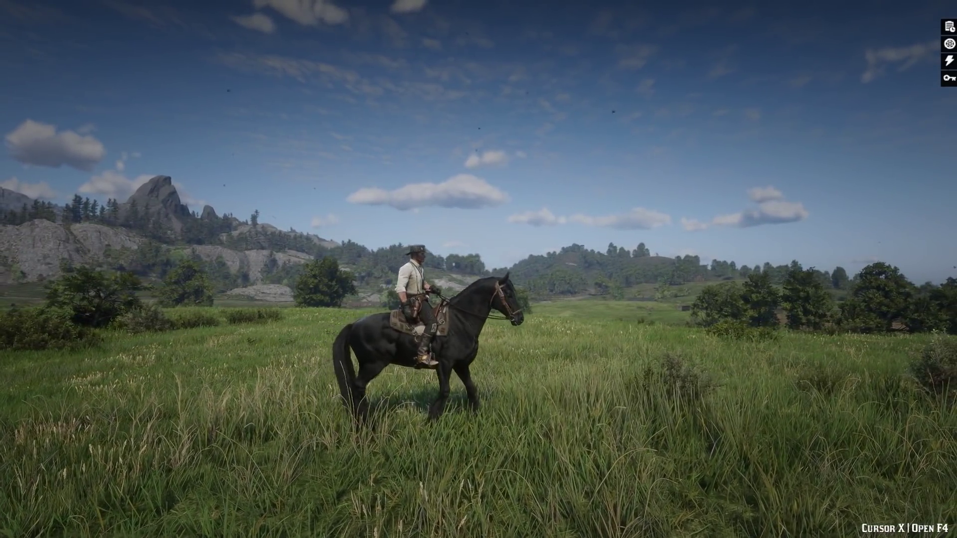
Spawn a Chestnut Tennessee Walker from the Rampage menu and ride it forward.
{"action": "key", "text": "F4"}
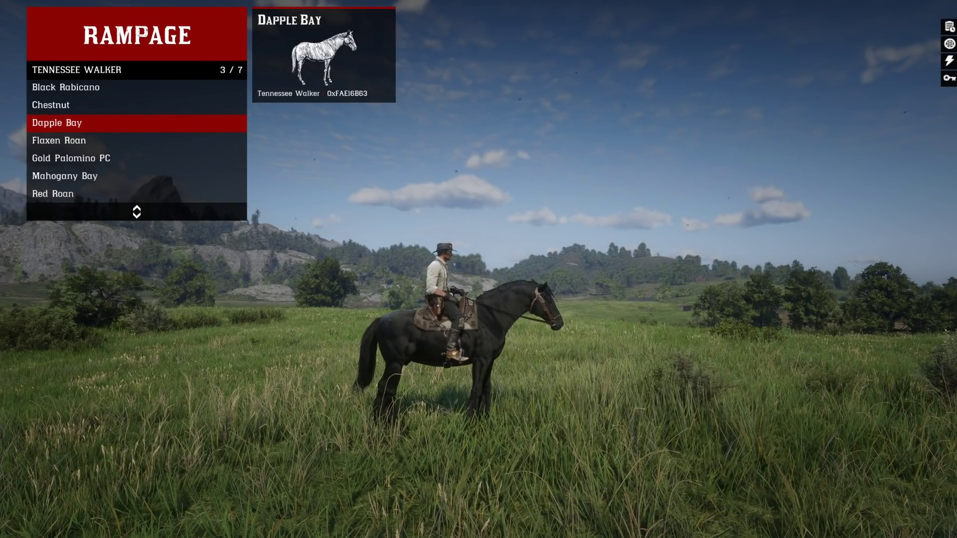
{"action": "key", "text": "Up"}
{"action": "key", "text": "Return"}
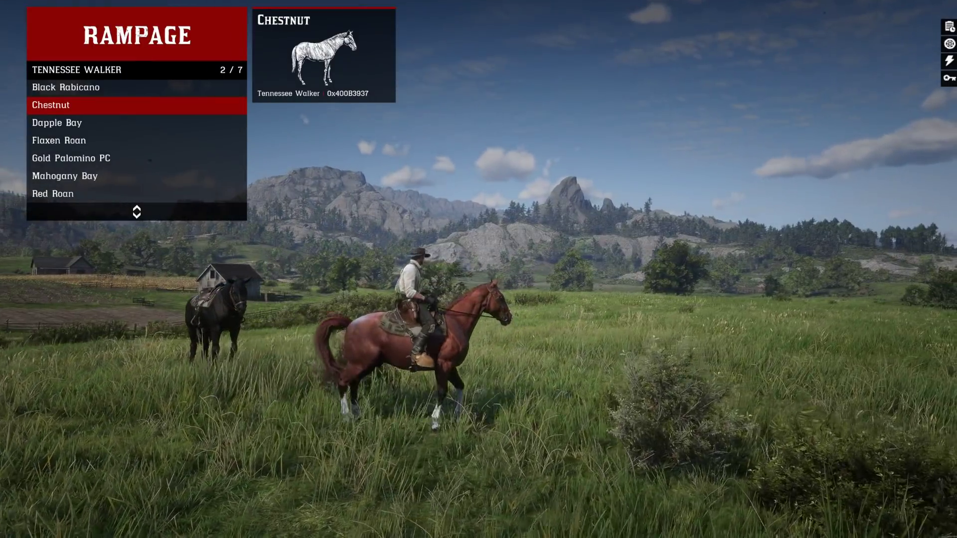
{"action": "key", "text": "w"}
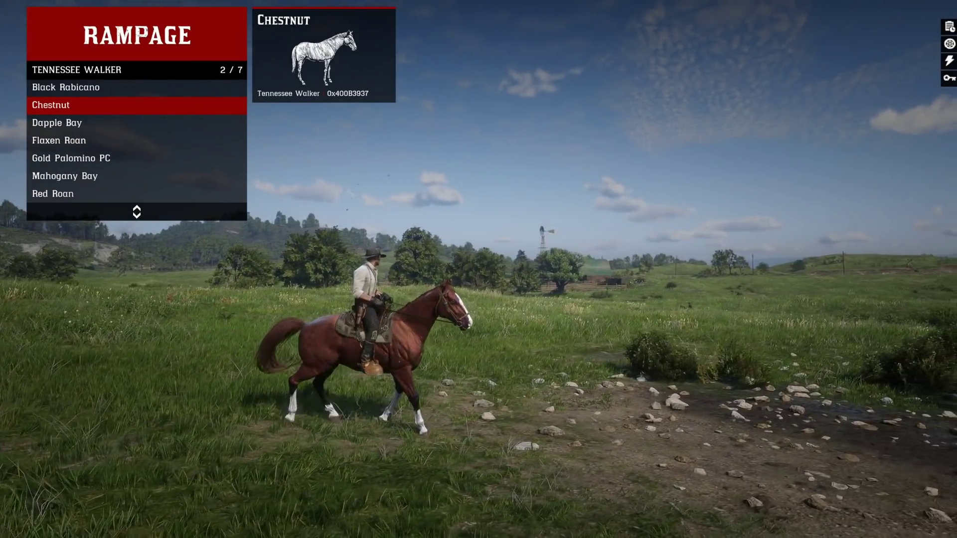
{"action": "key", "text": "F4"}
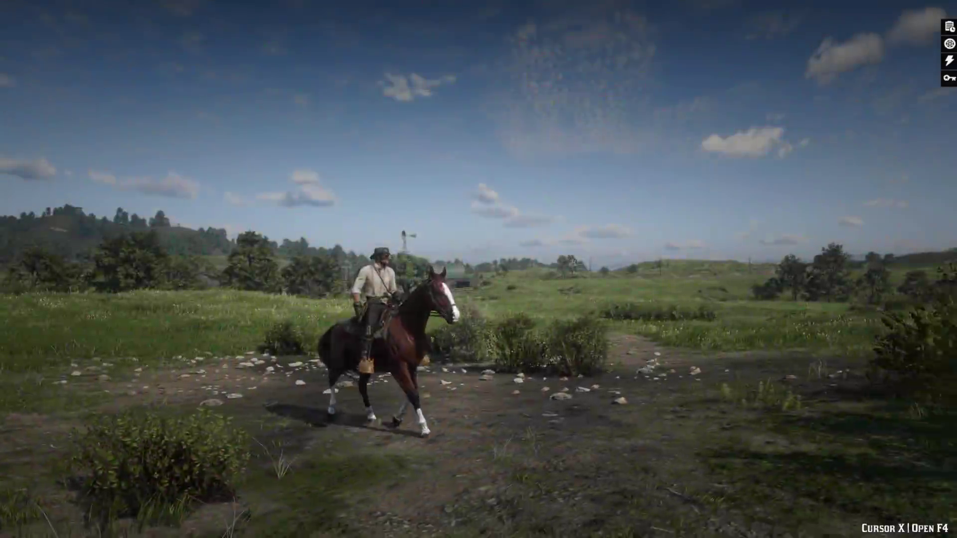